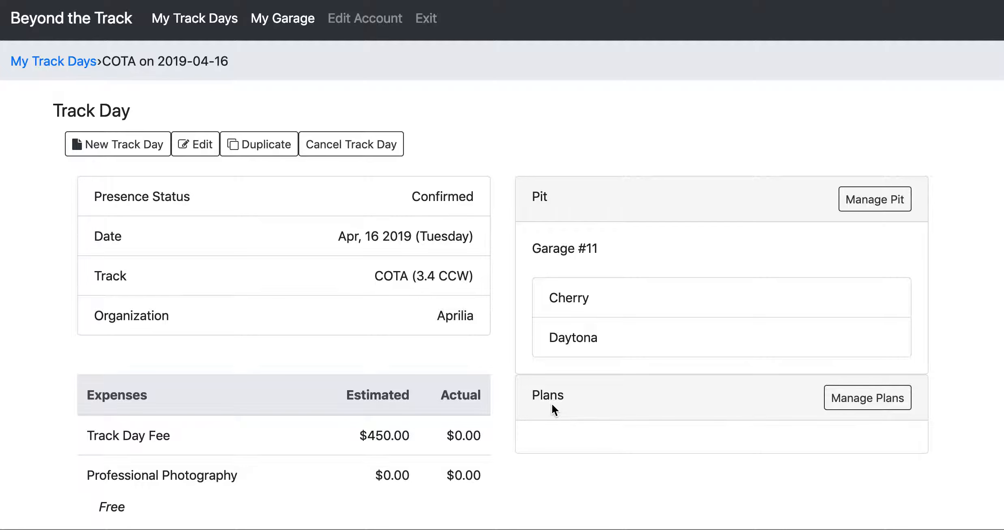
Open the COTA track day's plan overview for editing and enter "Last time out at COTA I rode a personal best of 2'51"".
left_click(852, 406)
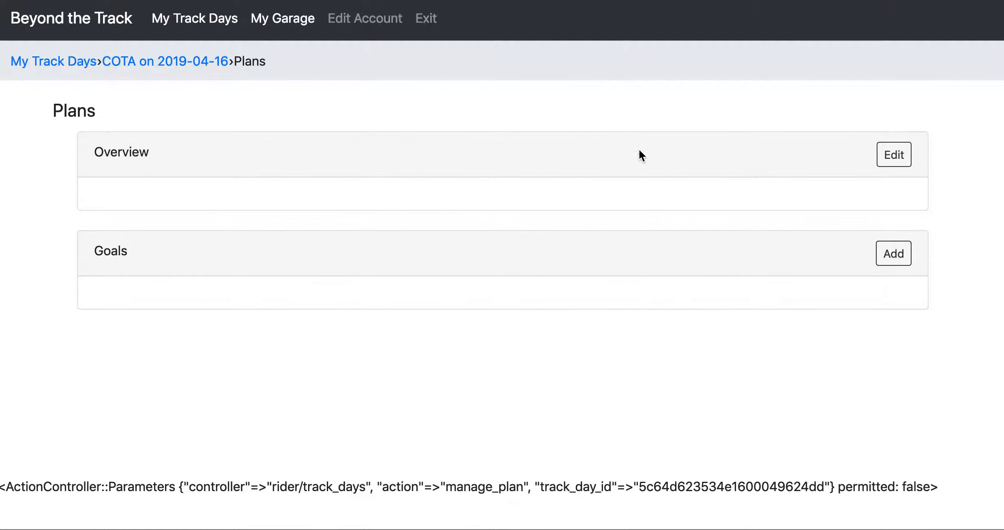
left_click(896, 158)
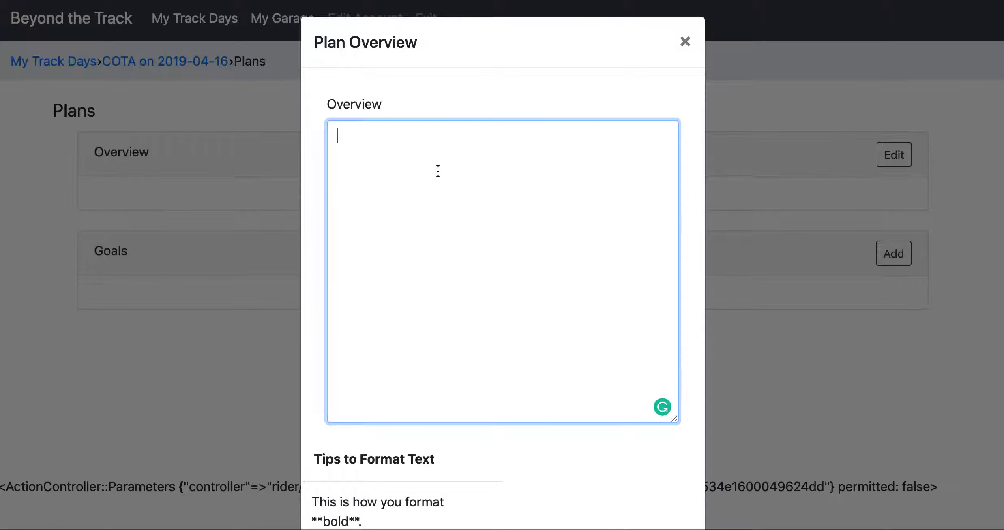
type("Last time out at COTA ")
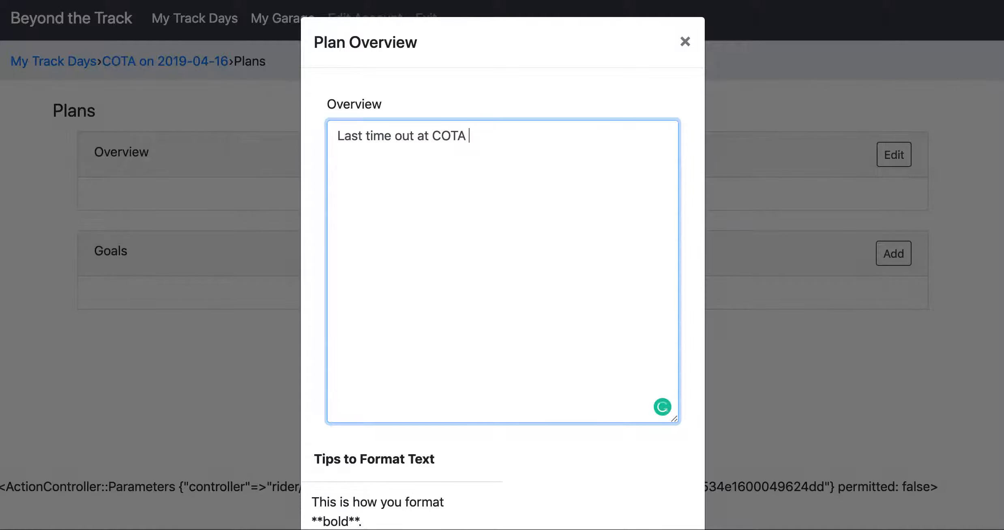
type("I rode a personal best")
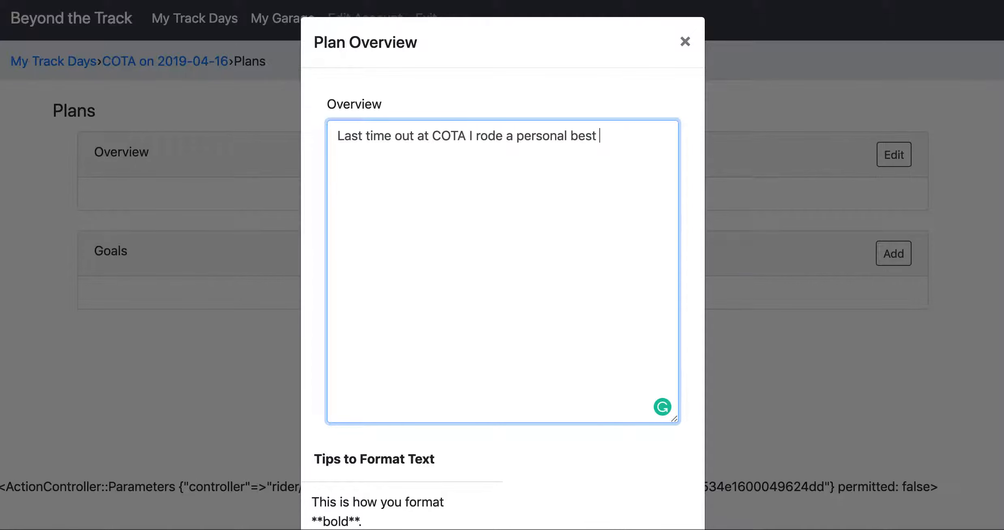
type(" of 2'51\". I'd like t")
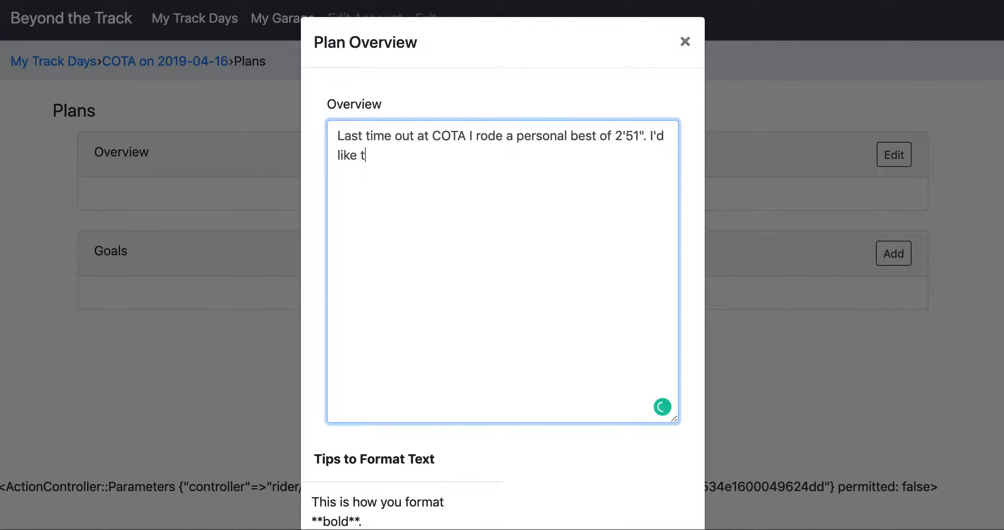
type("o get down into the")
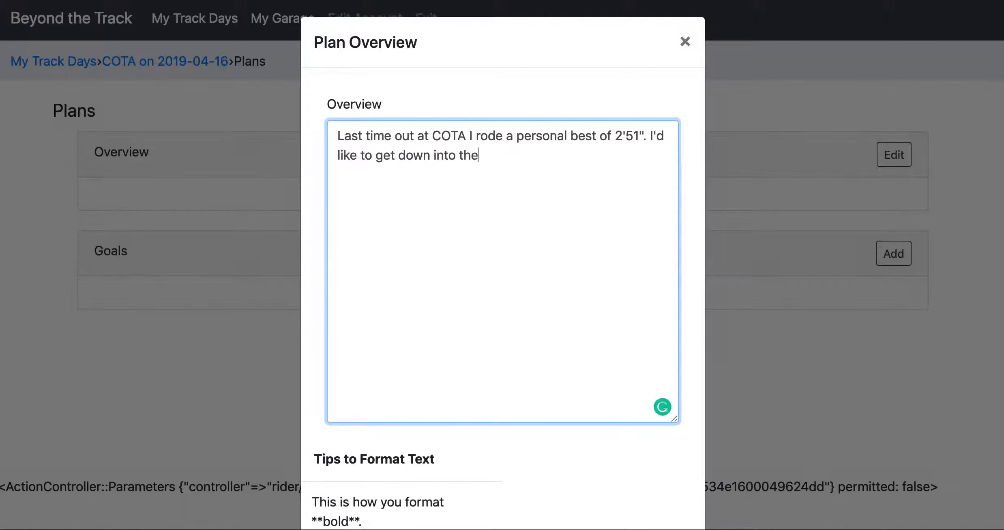
type(" high 40's this time.")
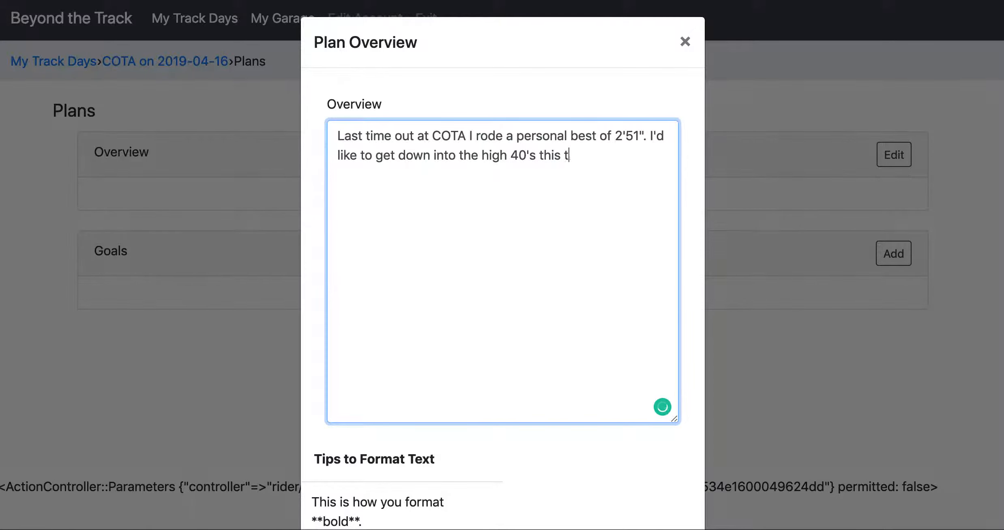
Add a second paragraph: "I'll analyze video of my PB and look for things I may work on to achieve that goal.".
key("Return")
key("Return")
type("I'll analysi")
key("BackSpace")
key("BackSpace")
type("ze video of ")
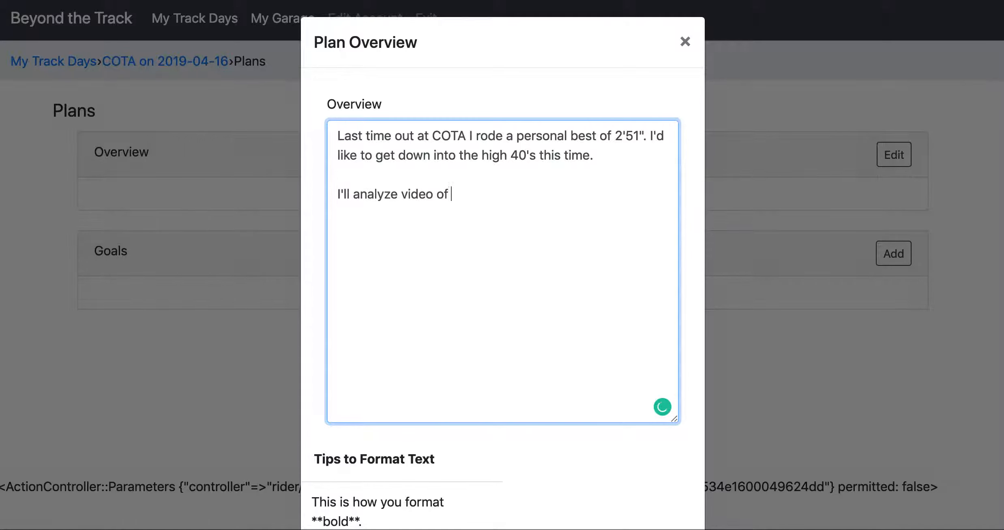
type("my PB and look for things I ")
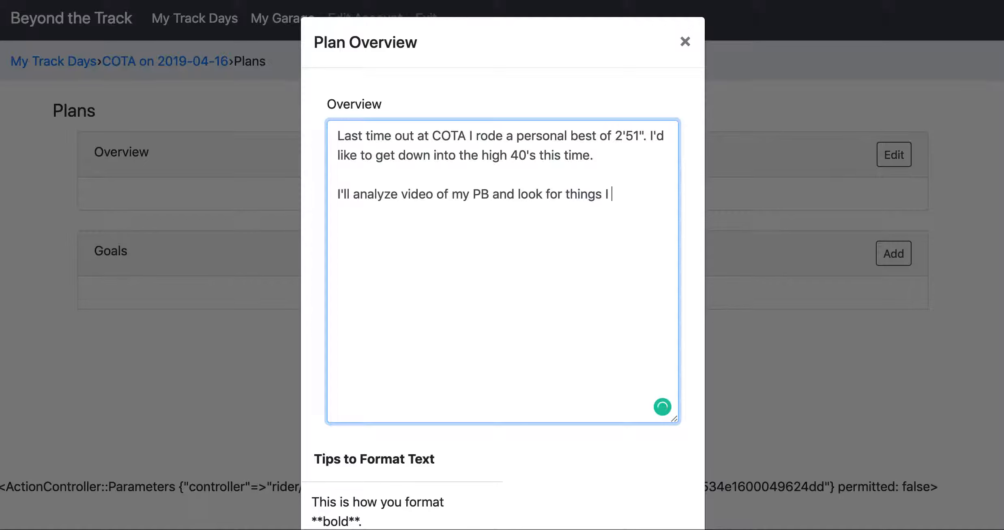
type("may work on to ")
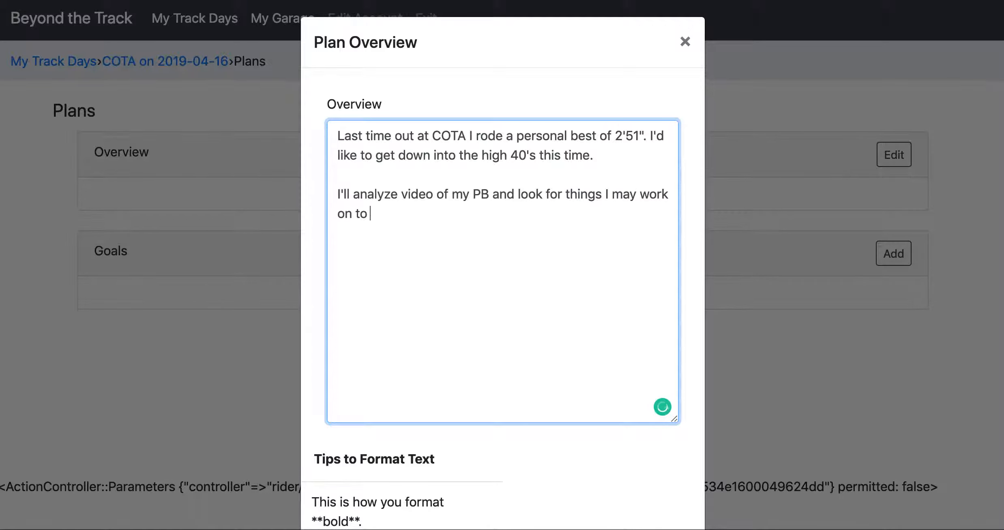
type("achieve that goal.")
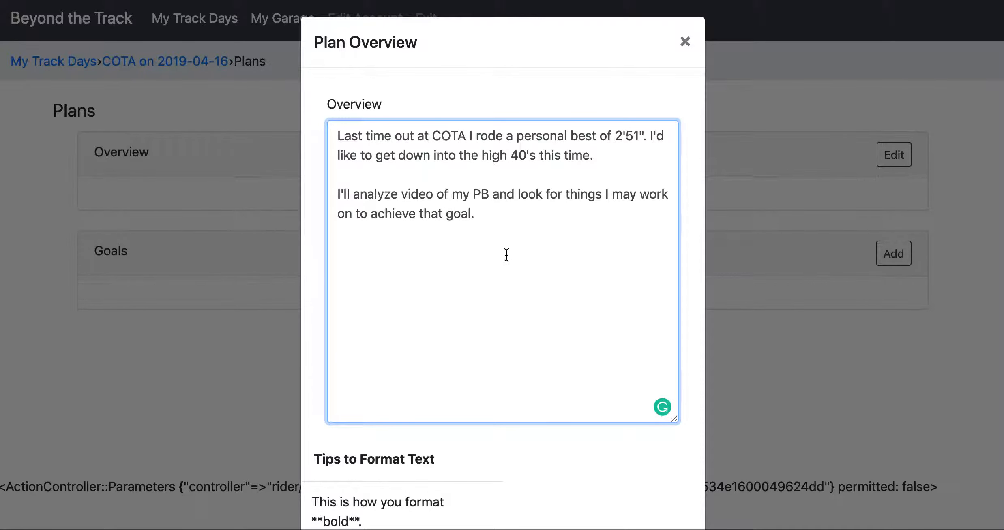
Examine the text formatting tips below the overview for the bold syntax.
scroll(491, 363, "down", 3)
scroll(490, 365, "down", 5)
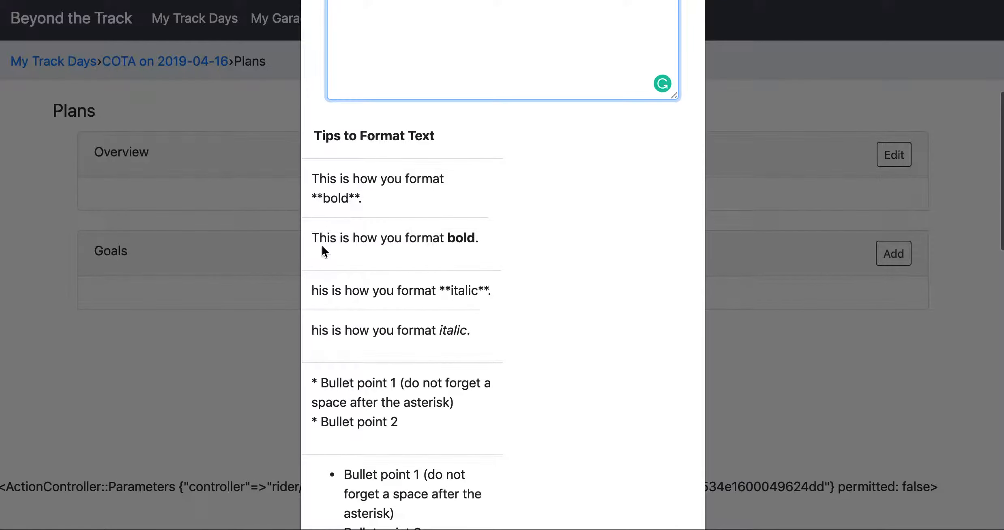
scroll(440, 436, "down", 8)
scroll(439, 436, "down", 10)
scroll(440, 436, "up", 20)
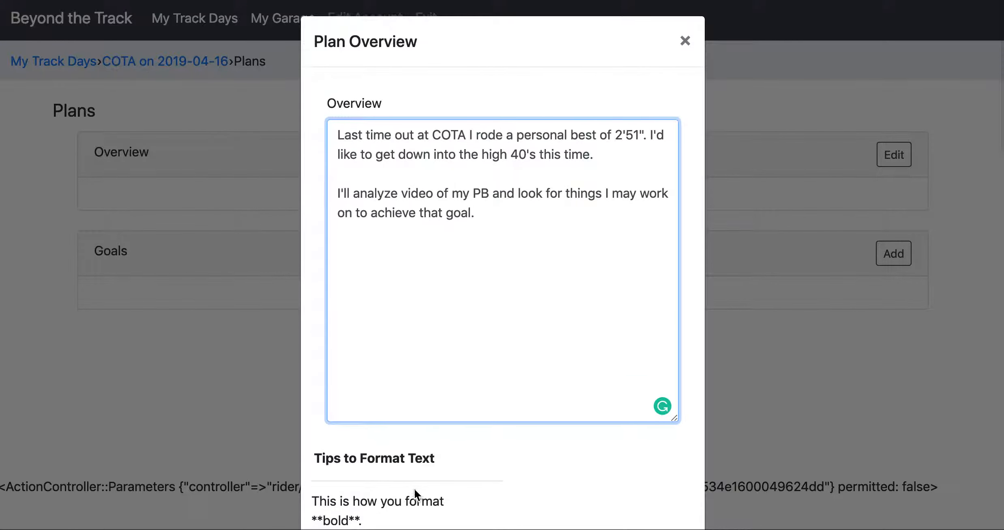
scroll(414, 488, "down", 3)
left_click_drag(349, 407, 369, 410)
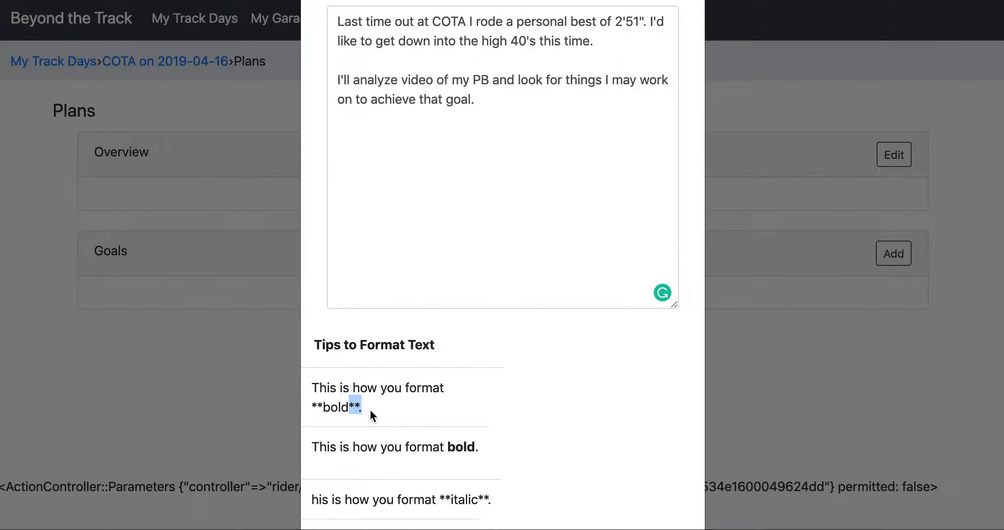
left_click(317, 402)
Make "personal best of 2'51"" bold by enclosing it in double asterisks, and save the plan overview.
left_click(481, 40)
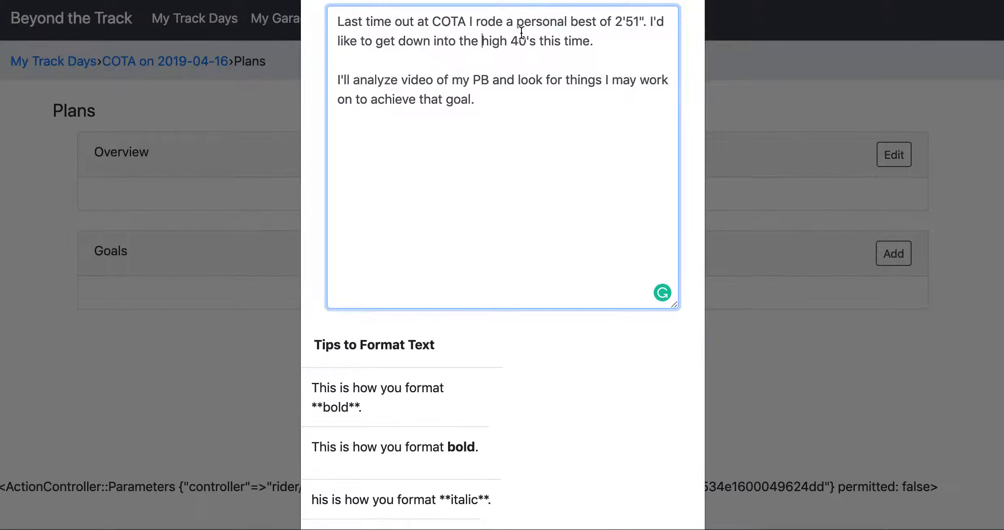
left_click(516, 21)
type("**")
left_click(657, 23)
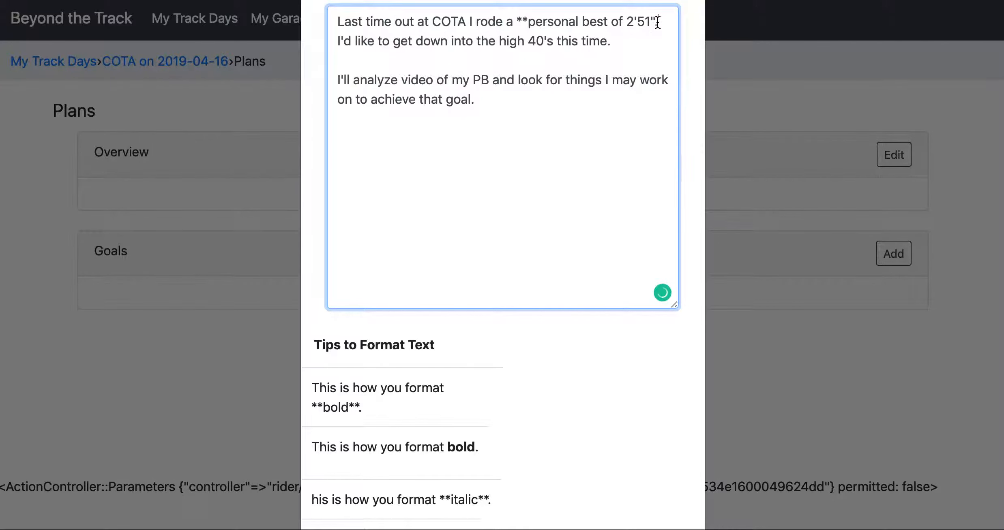
type("**")
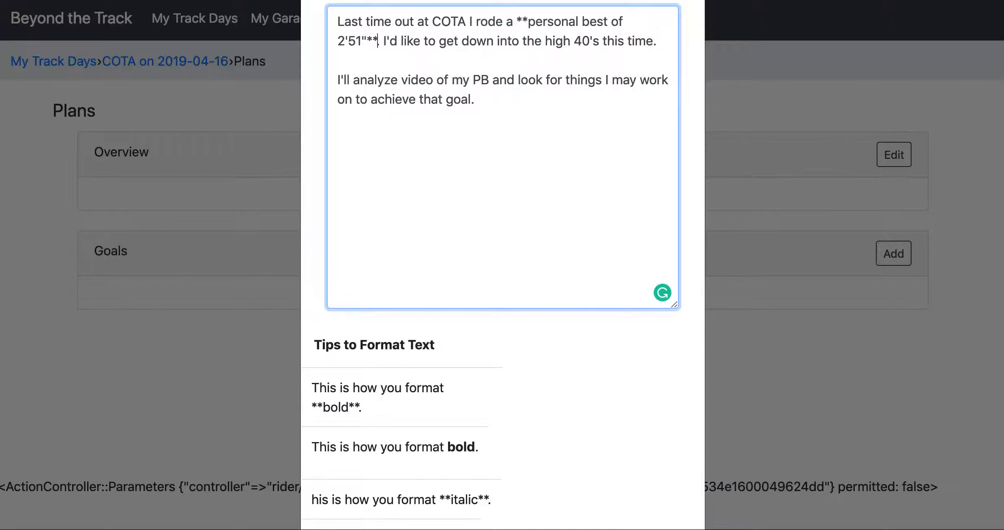
scroll(550, 369, "down", 10)
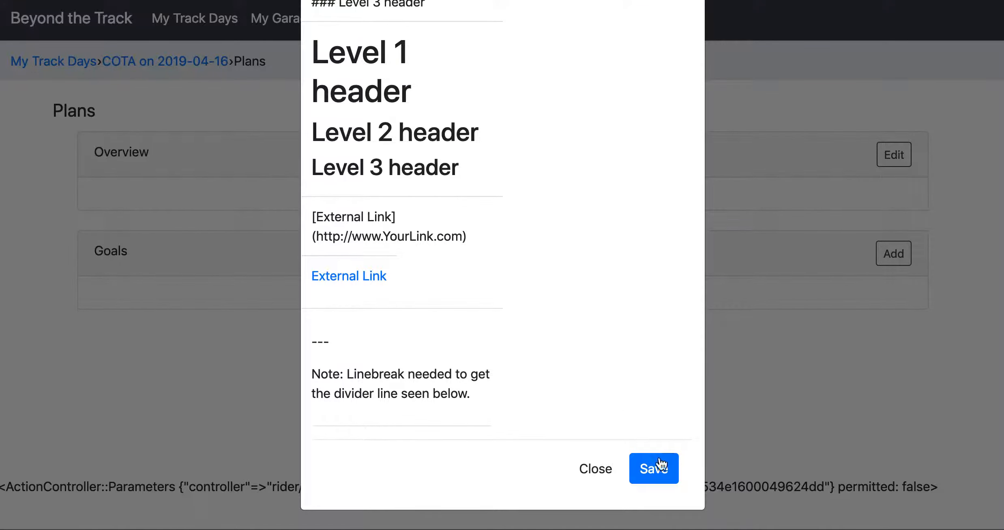
left_click(664, 462)
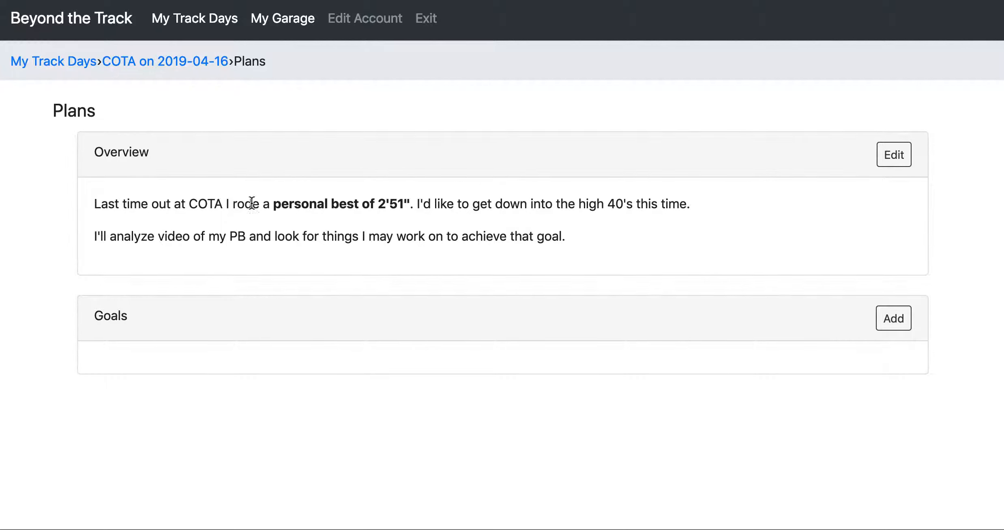
Reopen the plan overview for editing and read through the formatting tips for italics, lists, headers, external links and dividers.
left_click(893, 156)
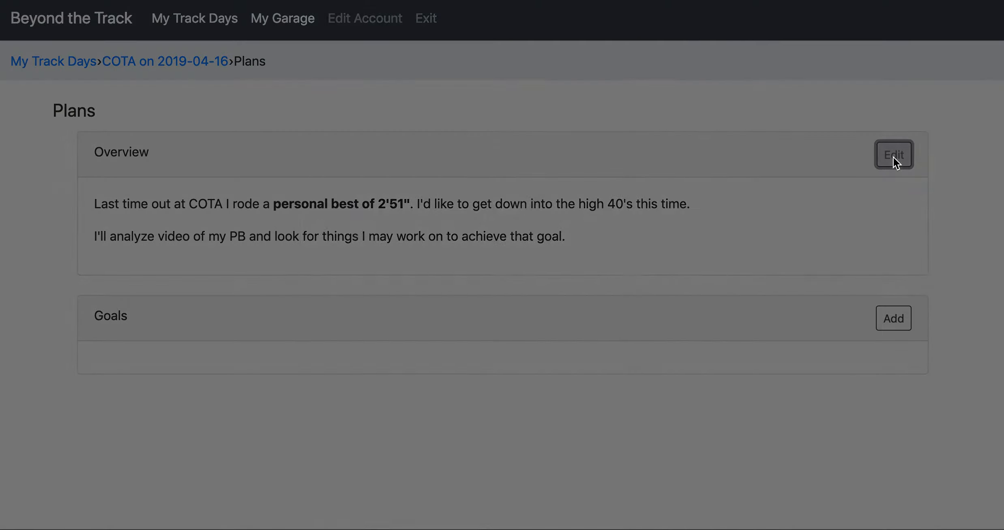
scroll(493, 308, "down", 5)
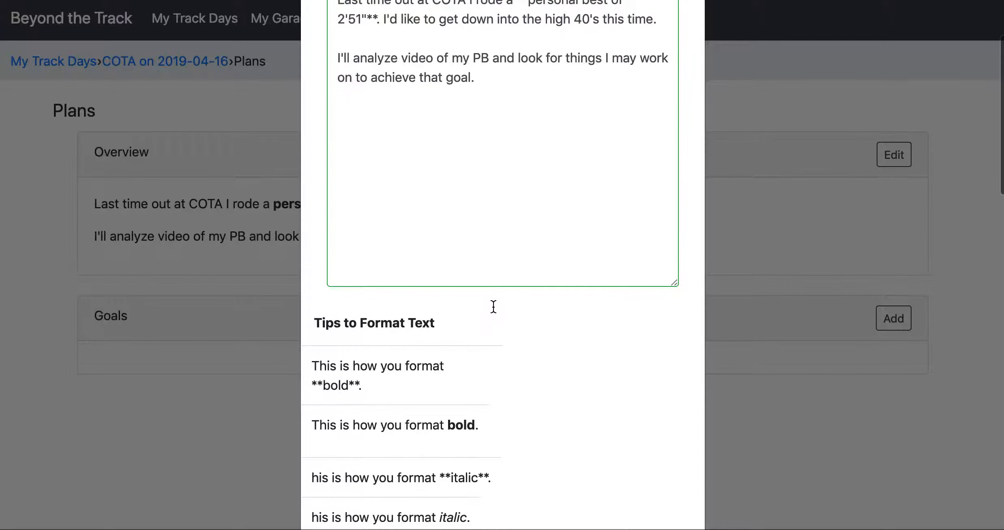
scroll(493, 308, "down", 8)
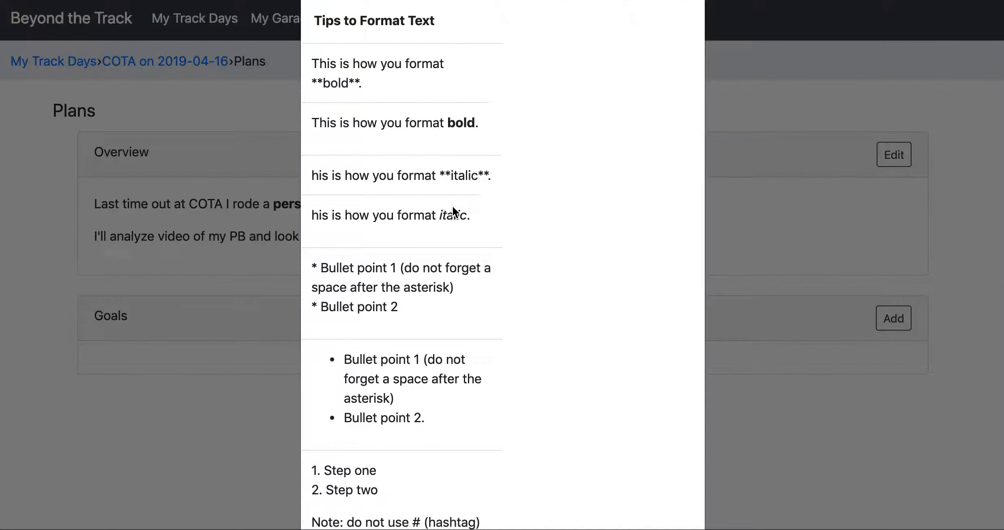
scroll(426, 385, "down", 2)
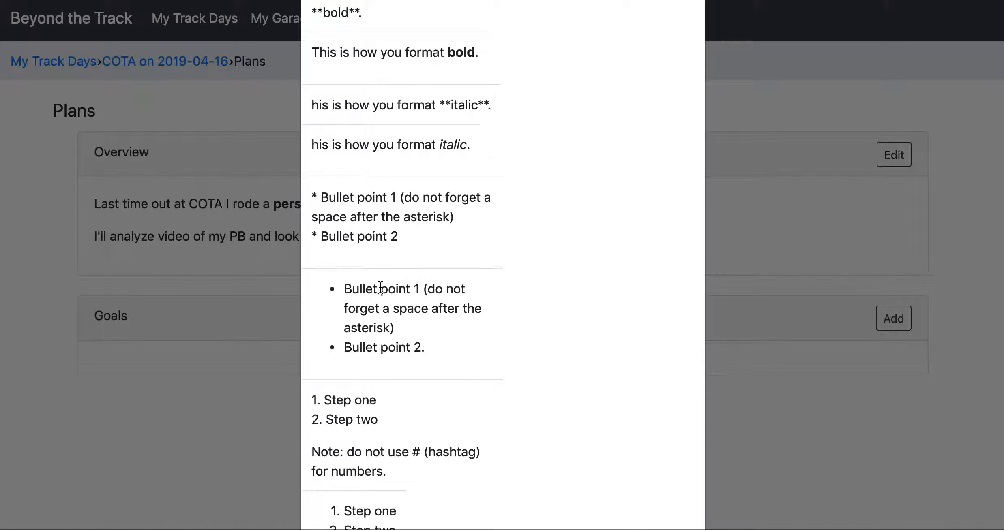
scroll(402, 336, "down", 5)
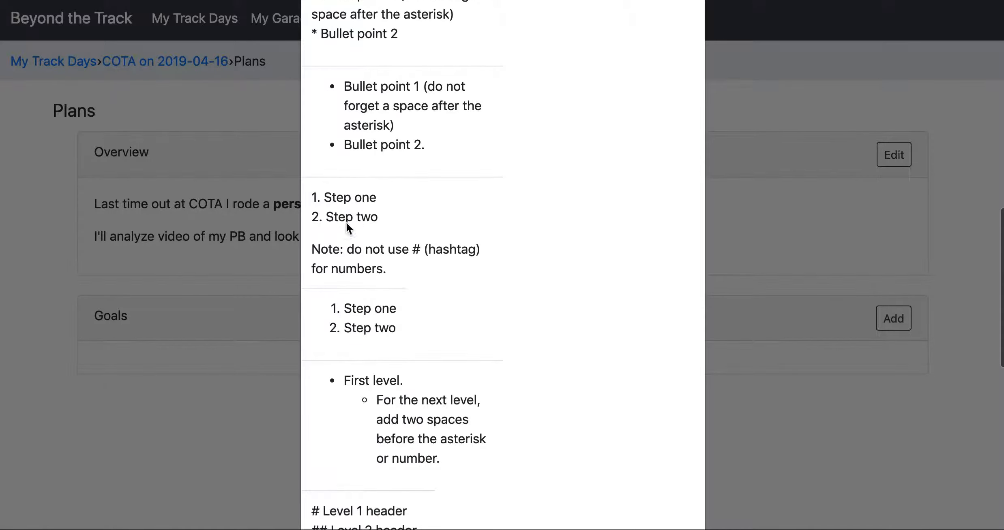
scroll(372, 213, "down", 6)
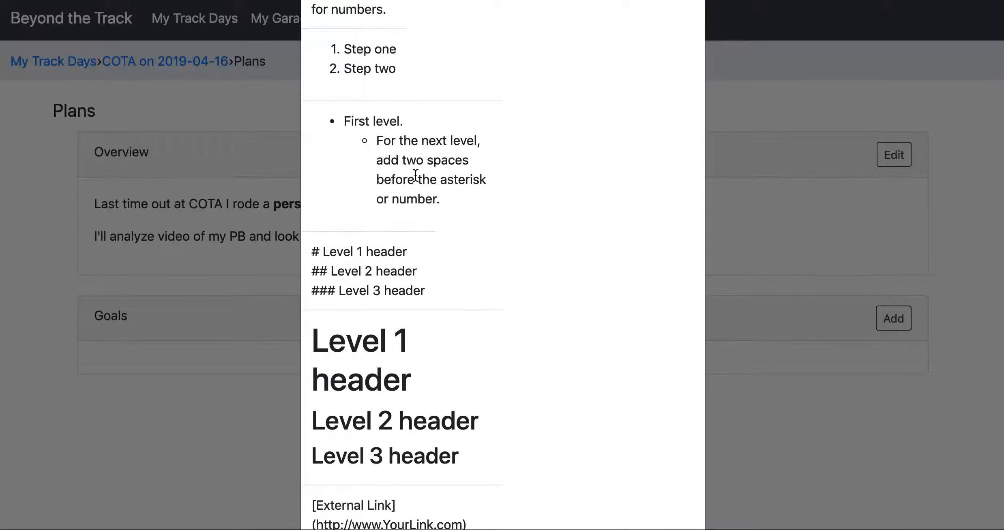
scroll(477, 248, "down", 3)
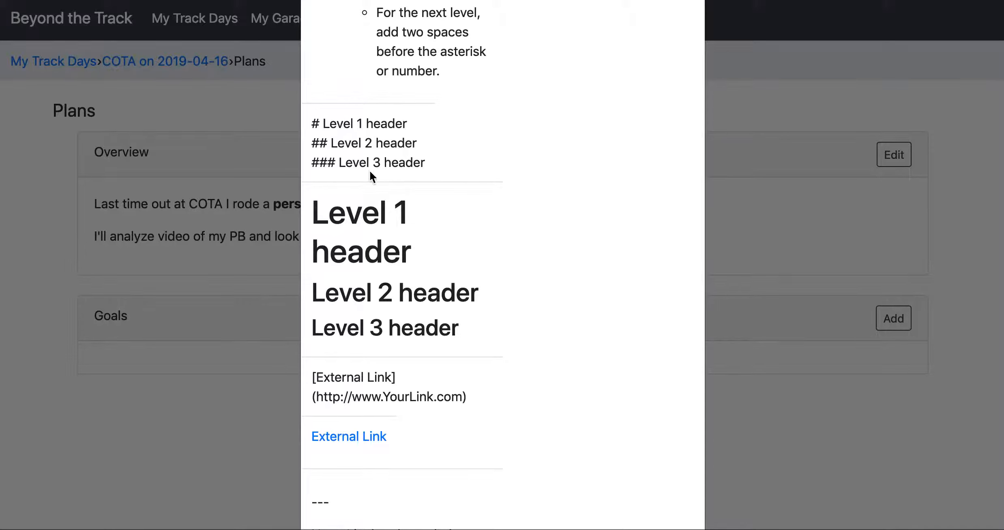
scroll(491, 368, "down", 3)
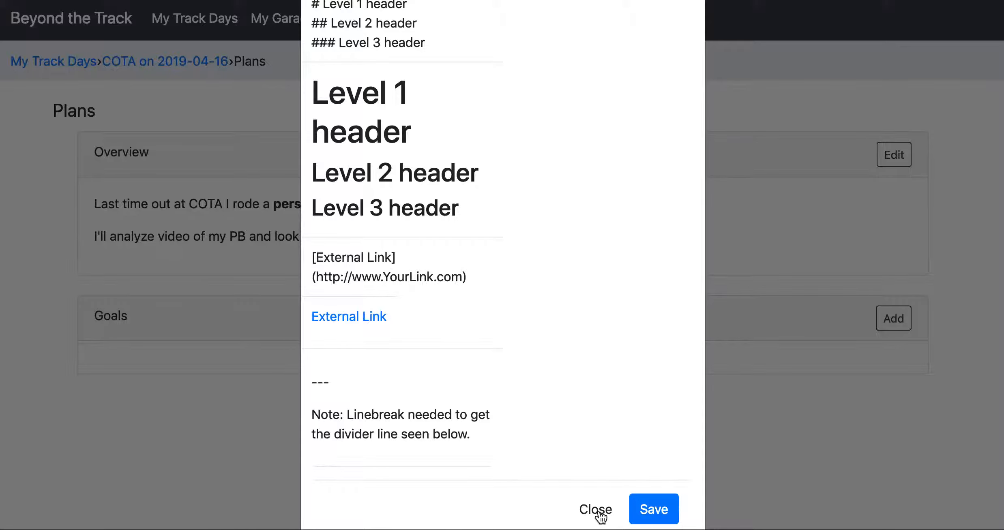
scroll(625, 325, "up", 10)
scroll(625, 325, "up", 5)
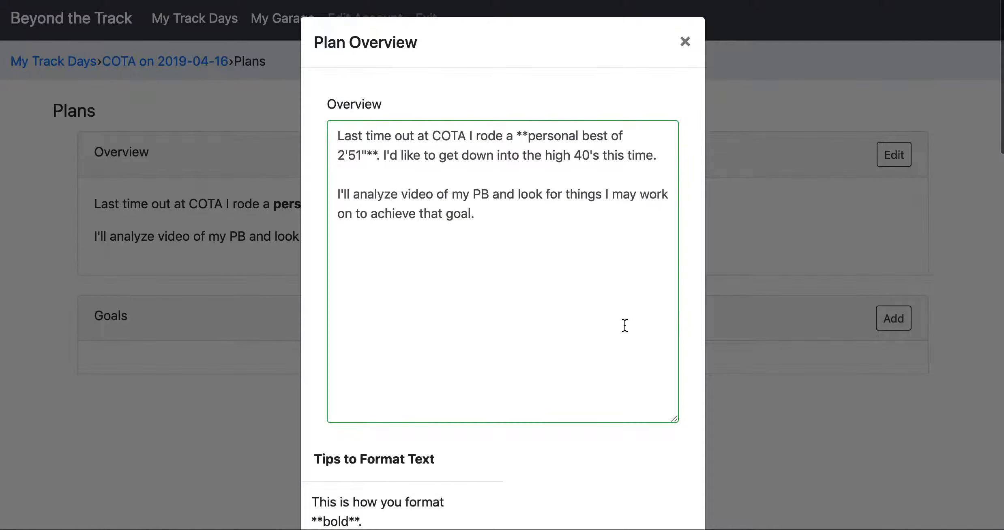
left_click(537, 301)
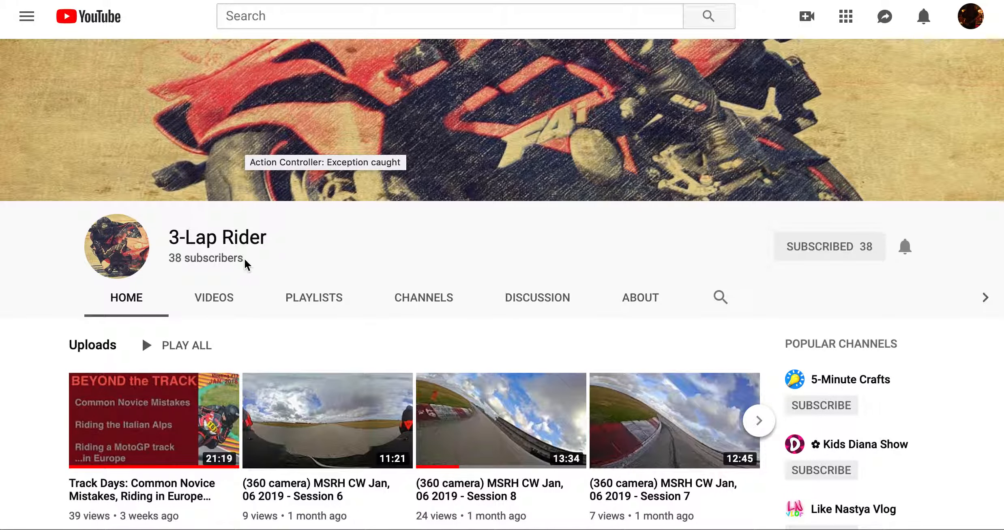
On YouTube, open "COTA Oct, 27 2018: Level 2A - Personal Best Lap" from the 3-Lap Rider channel's Best Laps playlist and pause it.
scroll(399, 345, "down", 2)
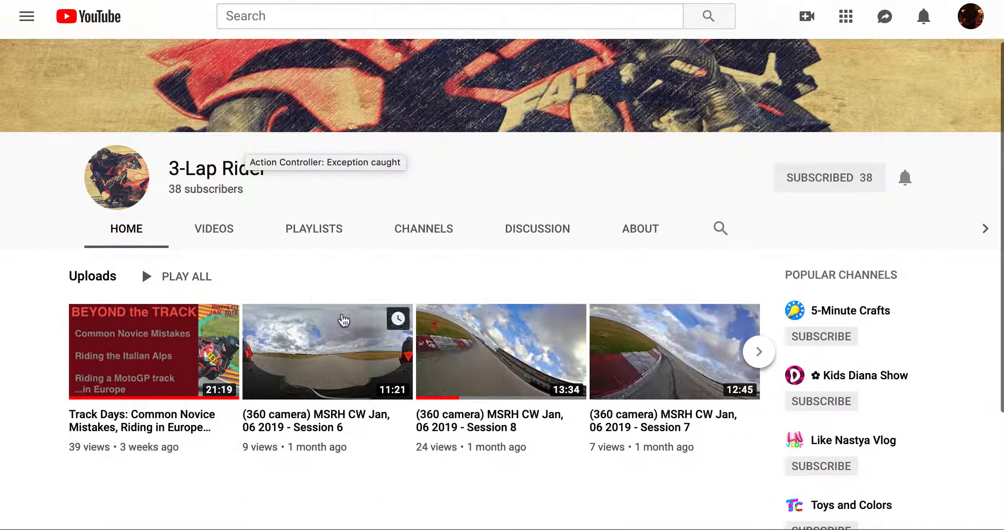
left_click(309, 232)
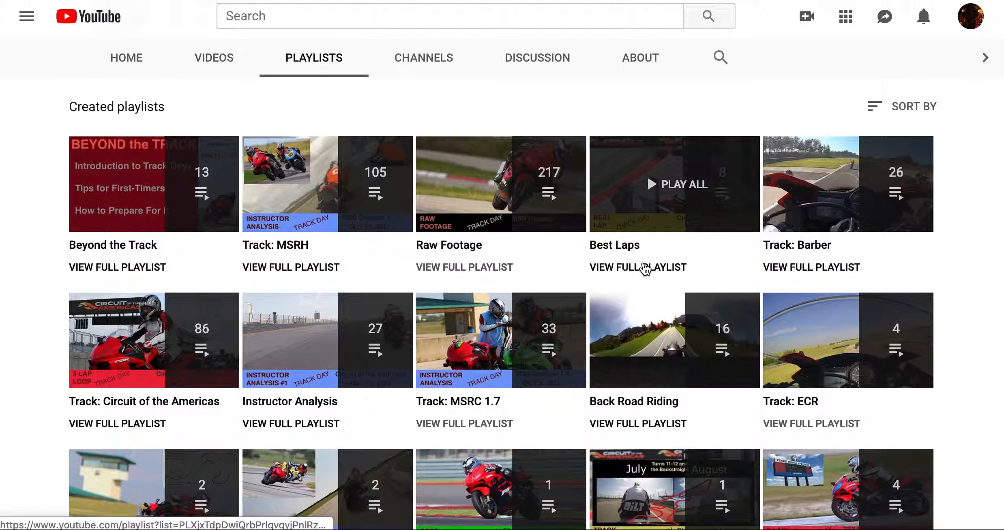
left_click(645, 268)
scroll(668, 426, "down", 2)
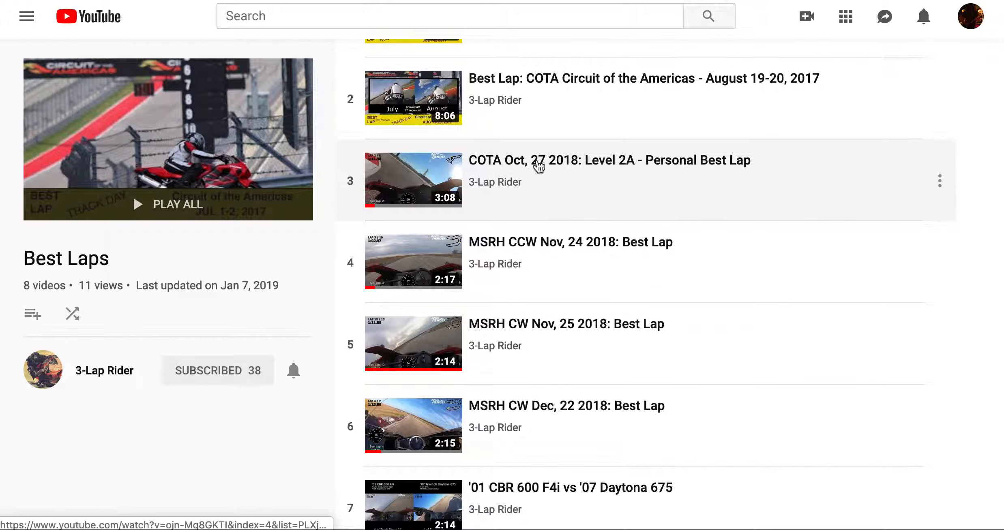
left_click(600, 167)
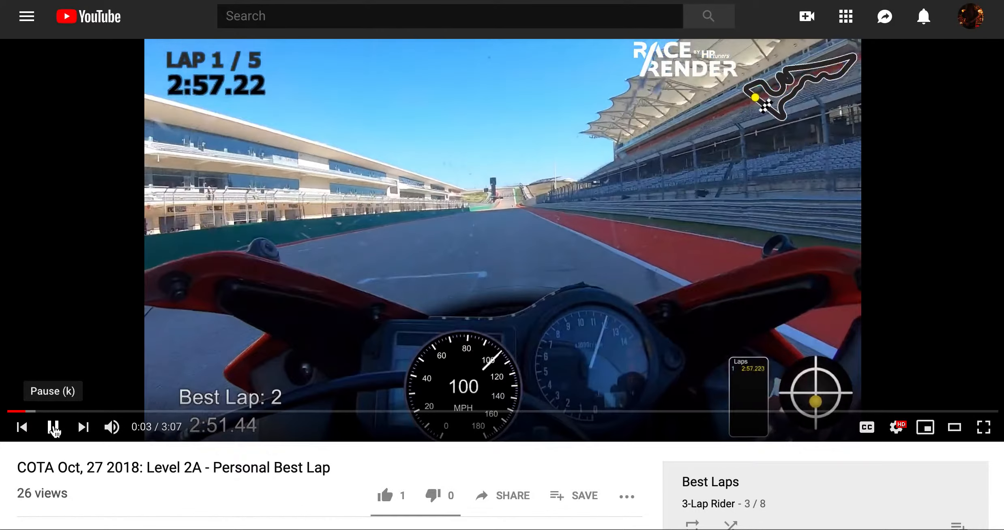
left_click(54, 428)
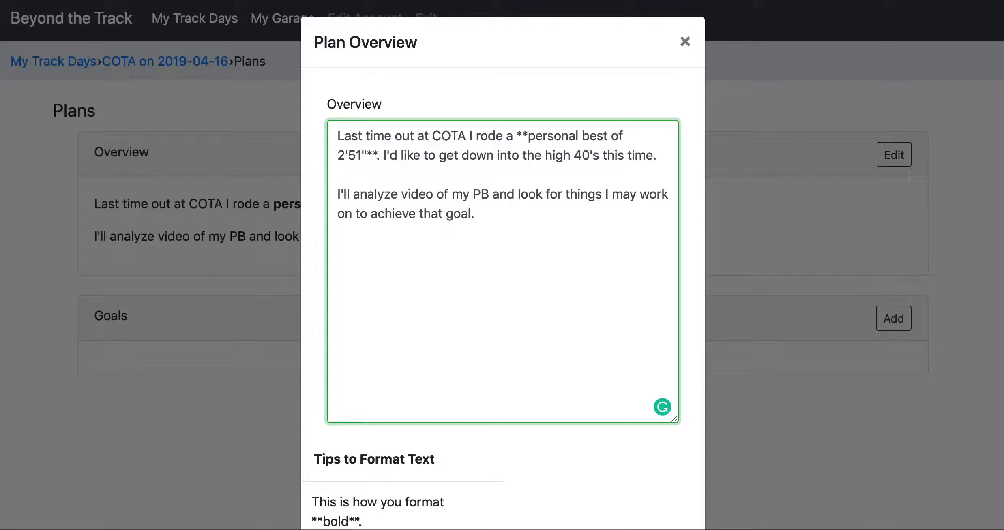
key("Return")
key("Return")
type("[]")
type("PB at ")
type("COTA")
key("Right")
type("()")
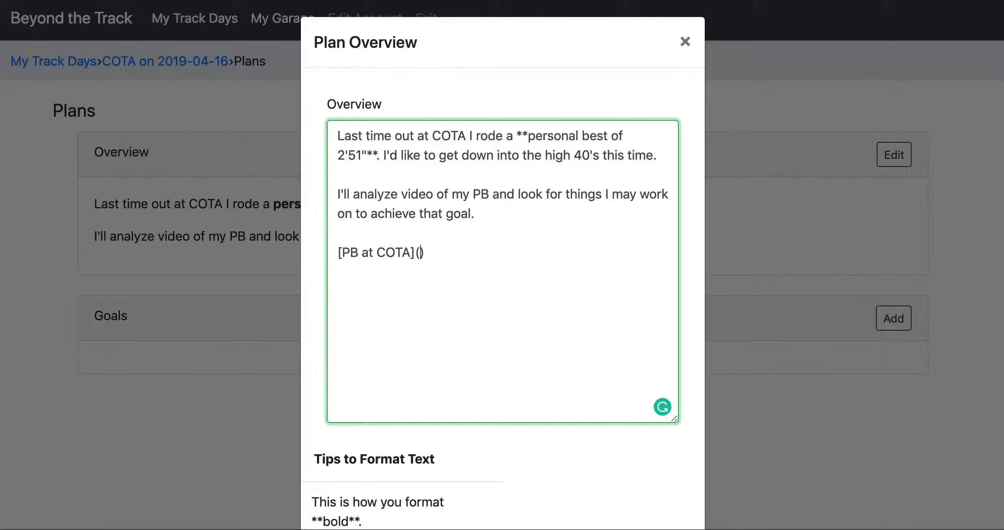
type("https://www.youtube.com/watch?v=ojn-Mq8GKTI")
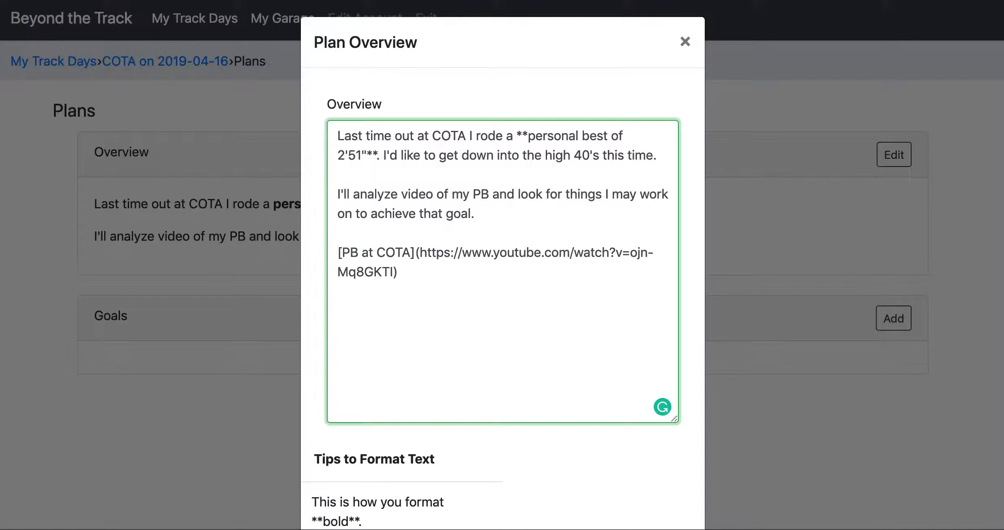
Save the plan overview and test its "PB at COTA" link.
scroll(540, 340, "down", 20)
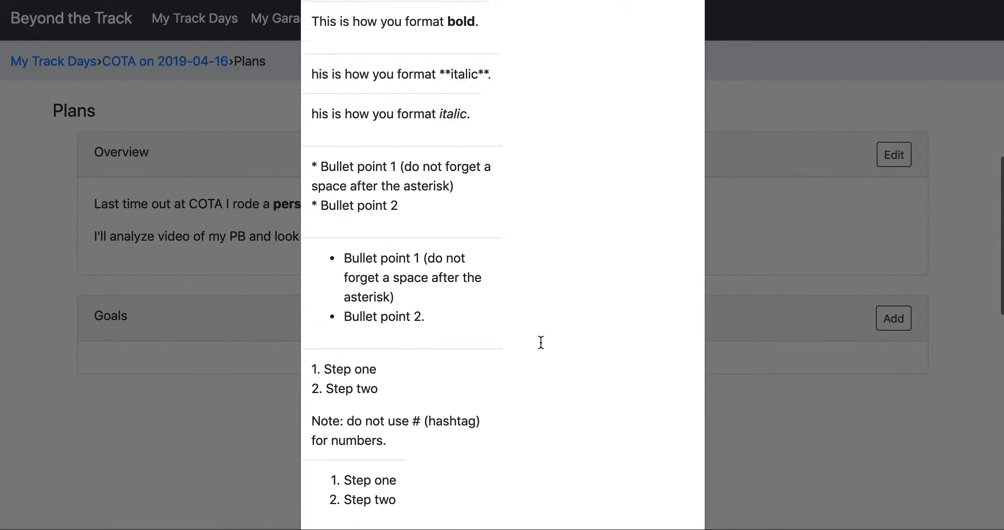
scroll(607, 431, "down", 5)
left_click(649, 473)
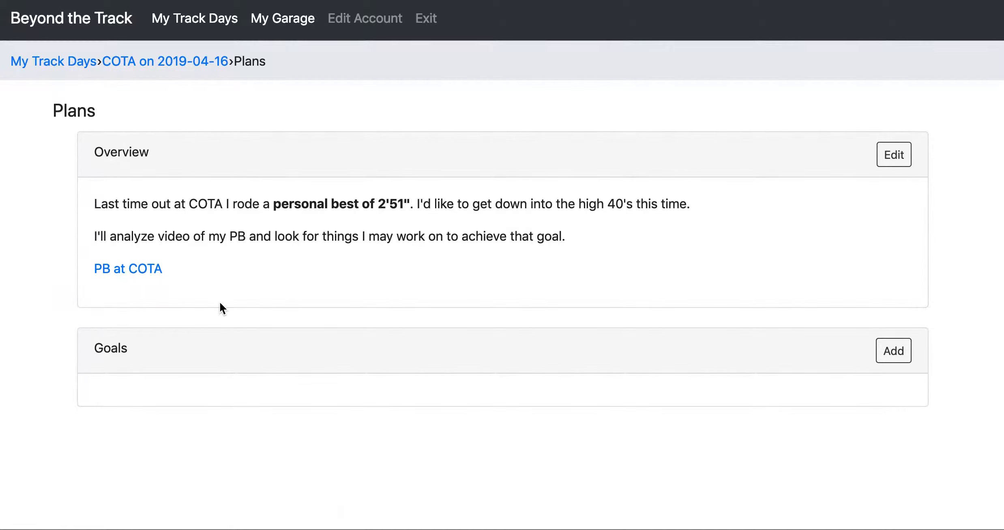
left_click(117, 274)
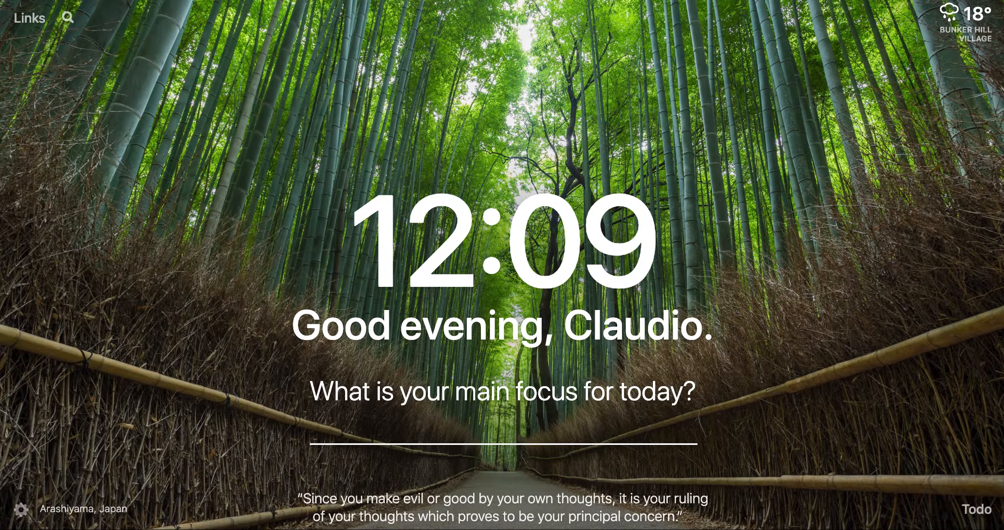
Search Google Images for "cota track map" and preview the Motorcycle Daily result "COTA is a Horsepower Track Favoring...".
type("cota")
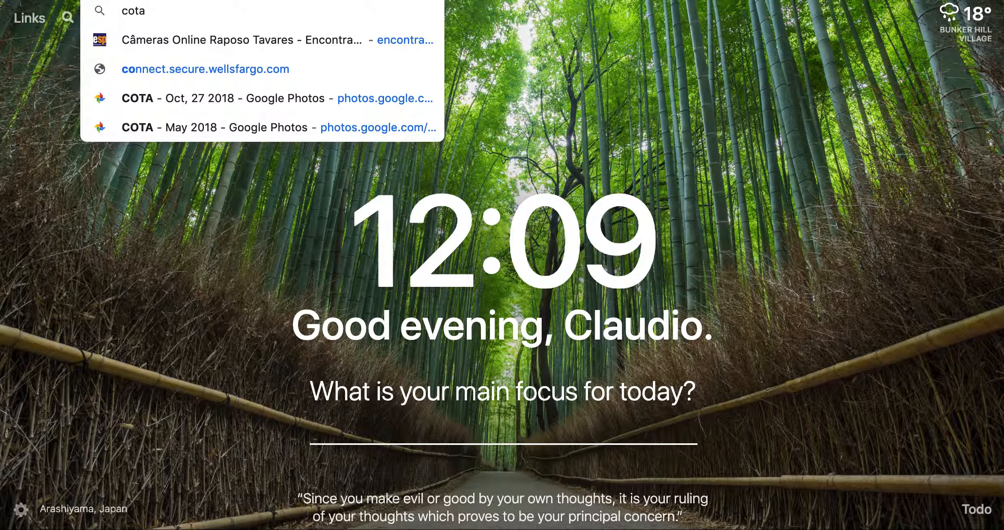
key("Return")
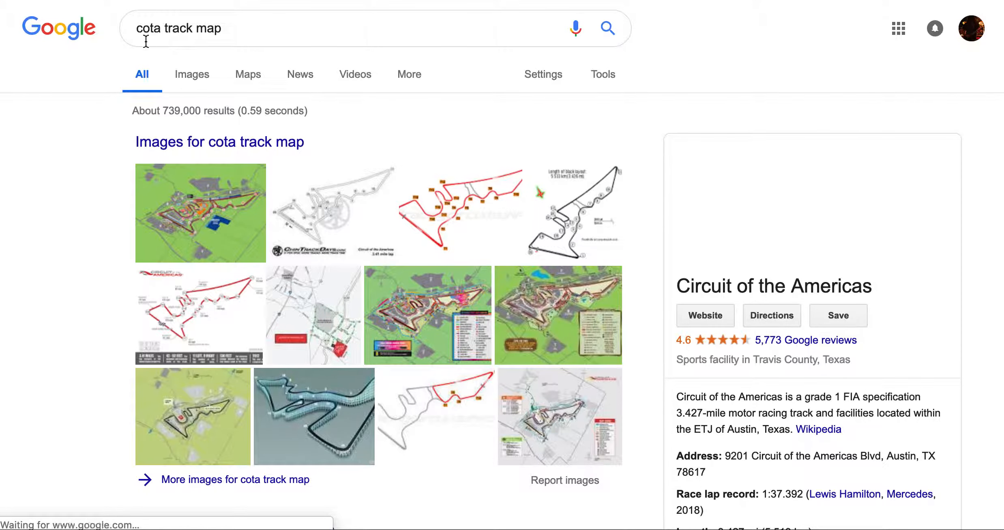
left_click(198, 83)
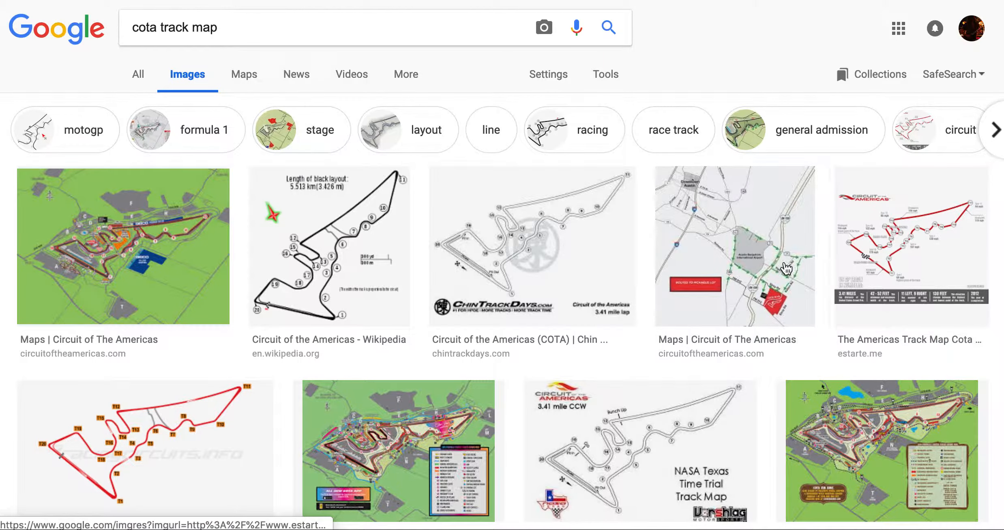
scroll(669, 414, "down", 3)
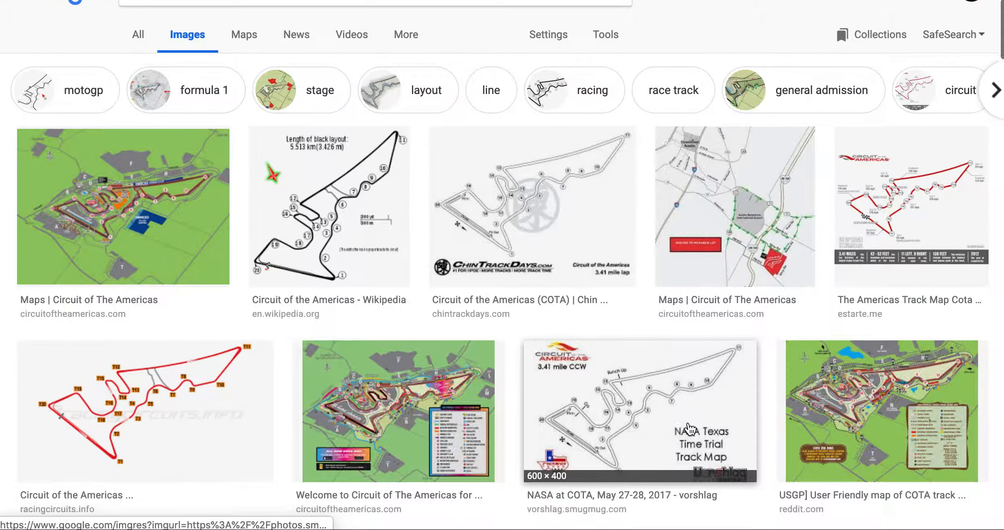
scroll(690, 429, "down", 10)
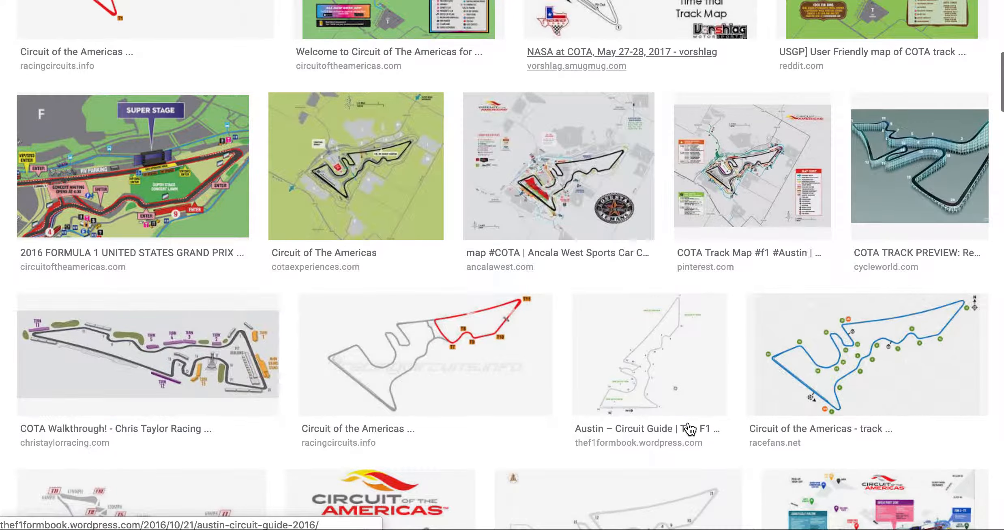
scroll(689, 429, "down", 5)
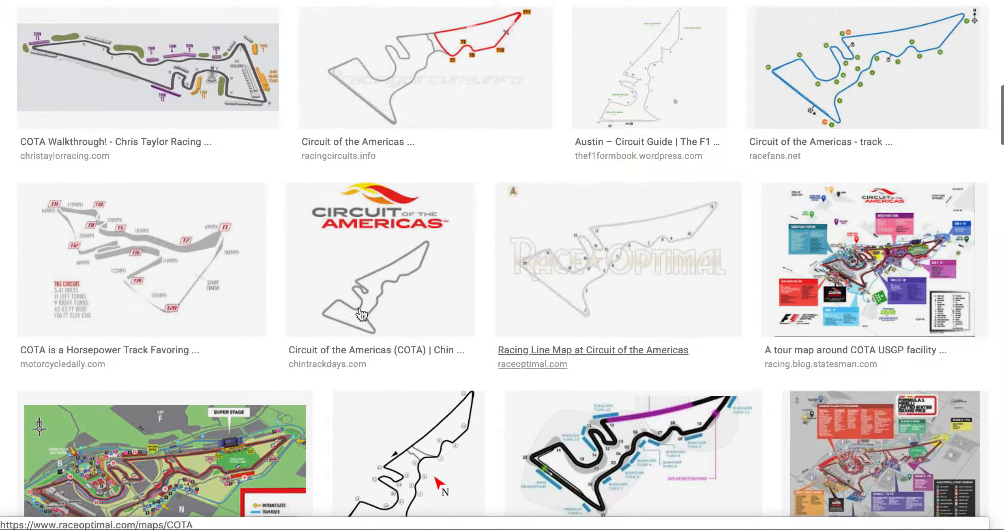
left_click(172, 268)
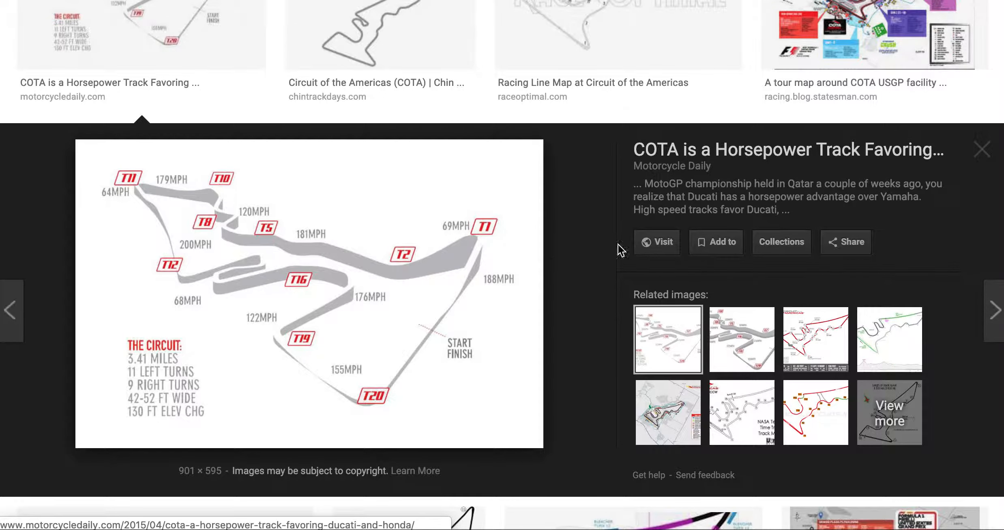
Open the track map image 040915top-i.jpg on its own, copy its full web address and close it again.
right_click(360, 287)
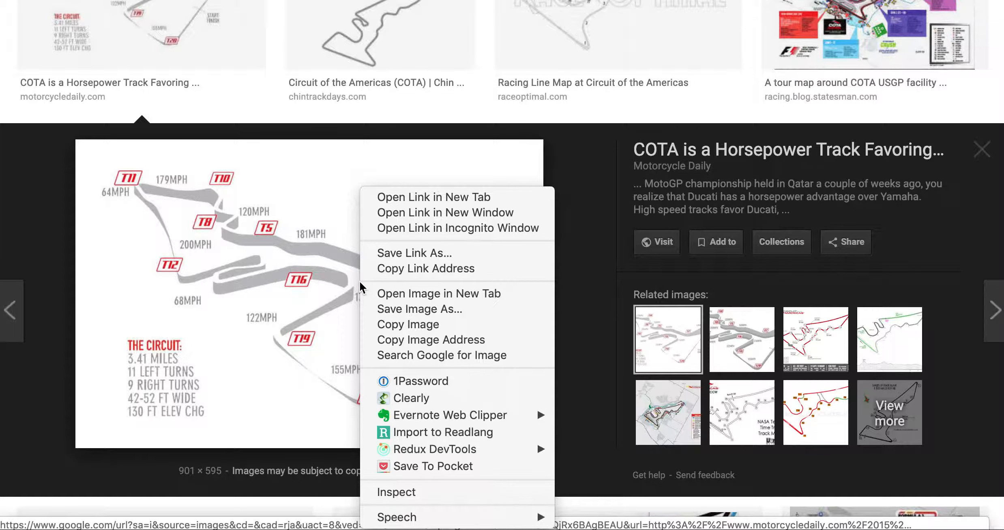
left_click(423, 297)
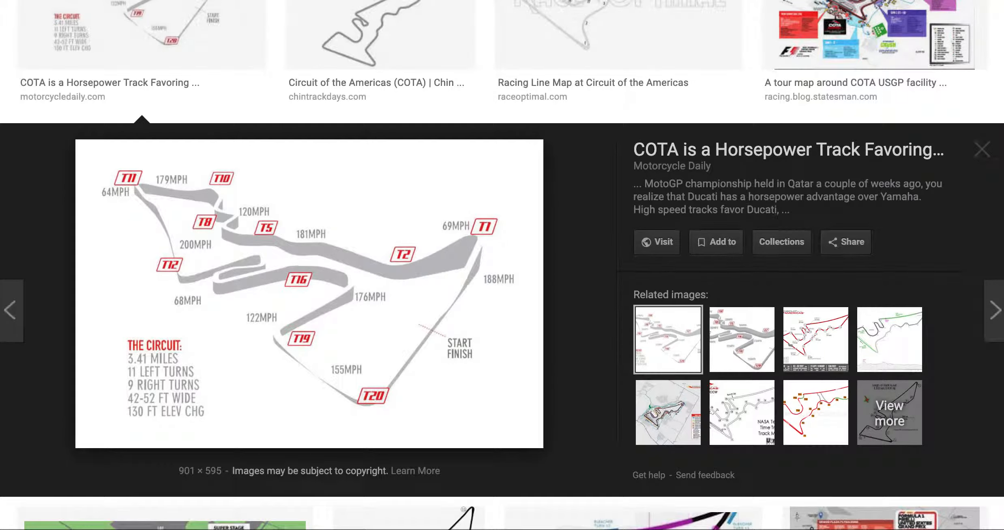
left_click(618, 1)
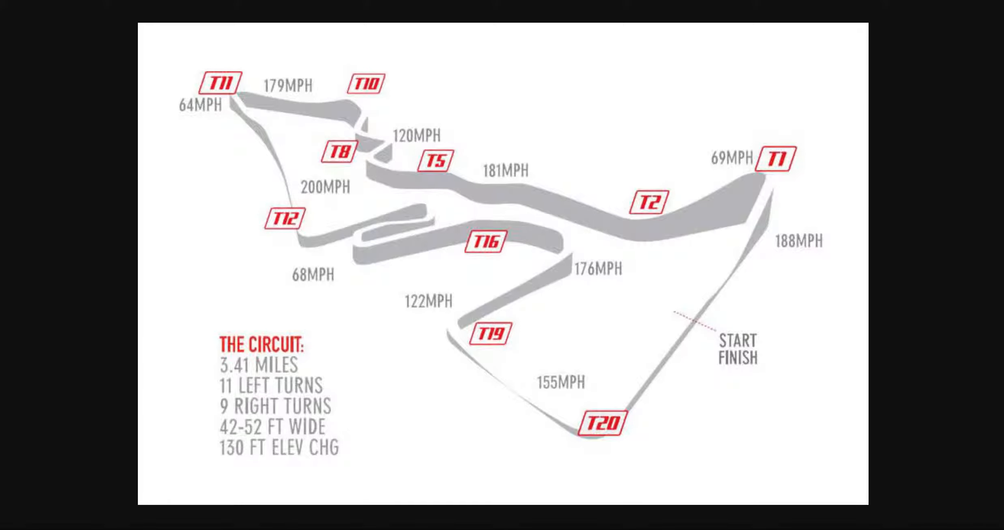
left_click_drag(726, 0, 728, 24)
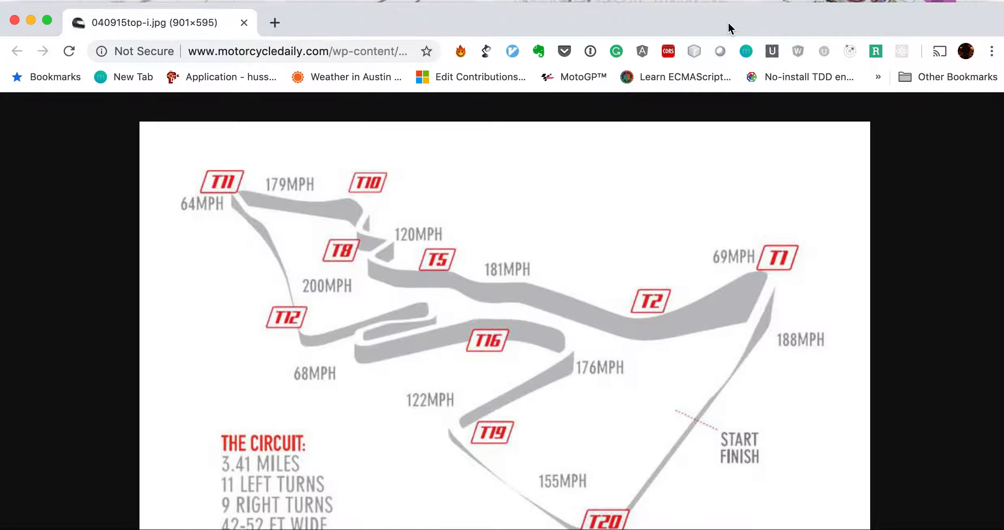
left_click(238, 51)
key("Right")
key("super+a")
key("ctrl+c")
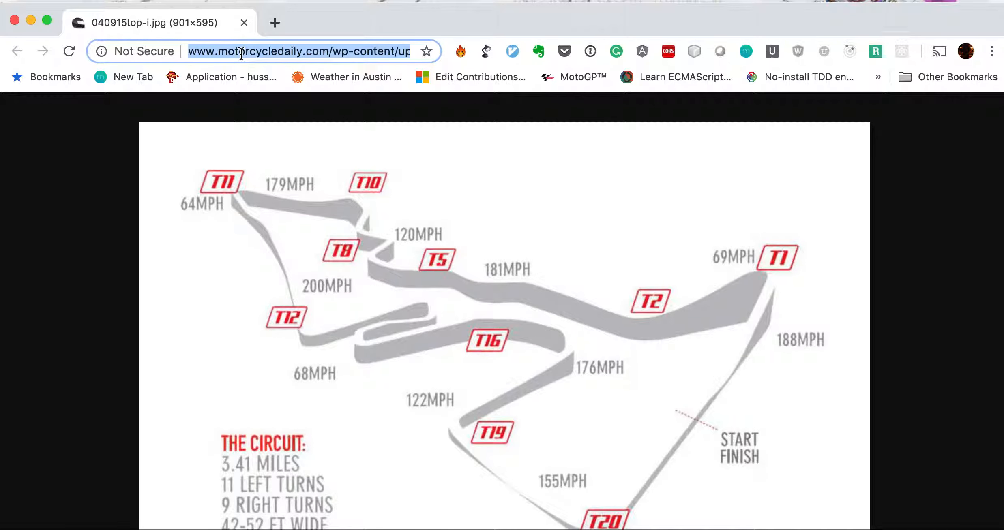
left_click(244, 22)
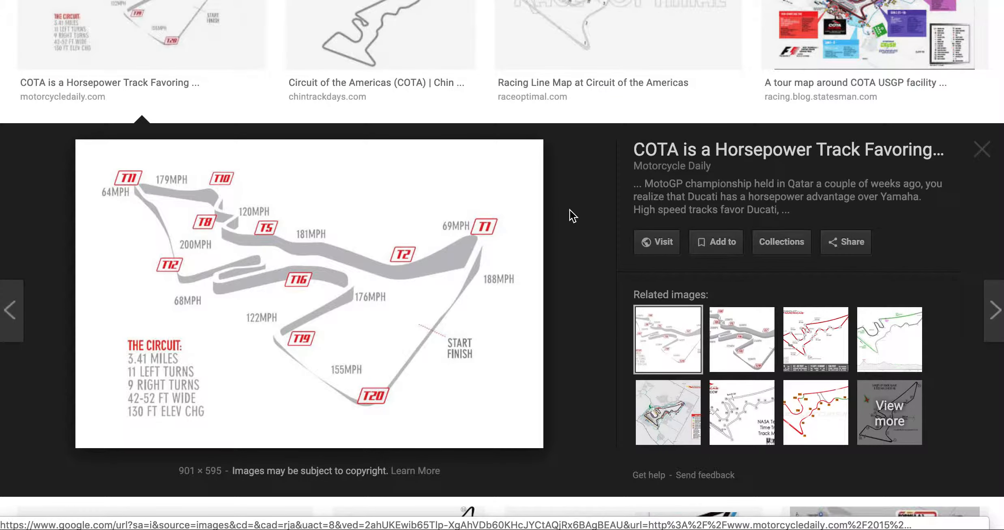
key("super+Tab")
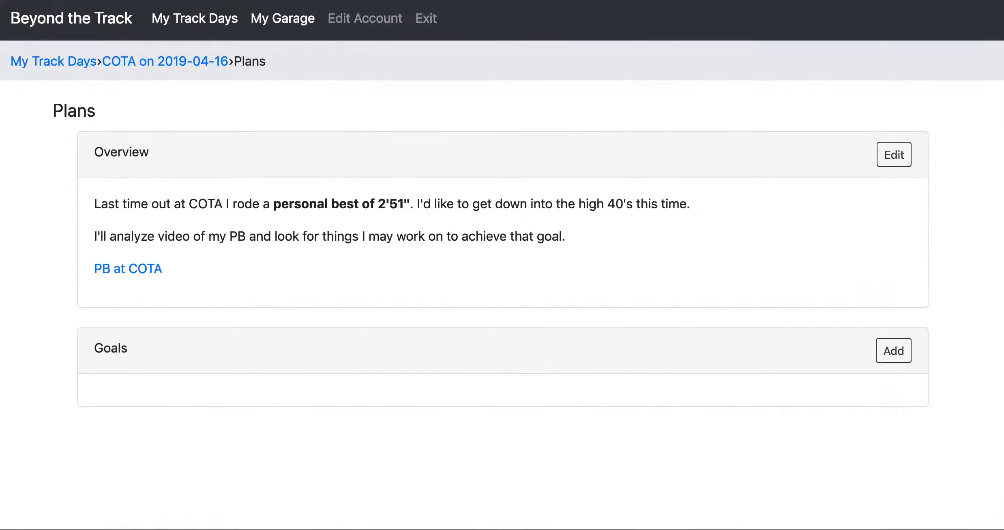
left_click(892, 159)
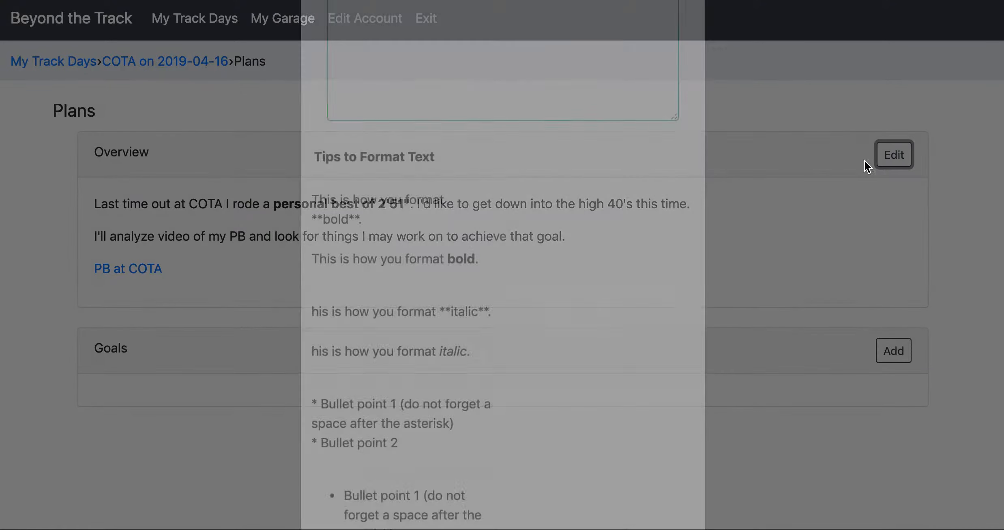
left_click(441, 287)
key("Return")
key("Return")
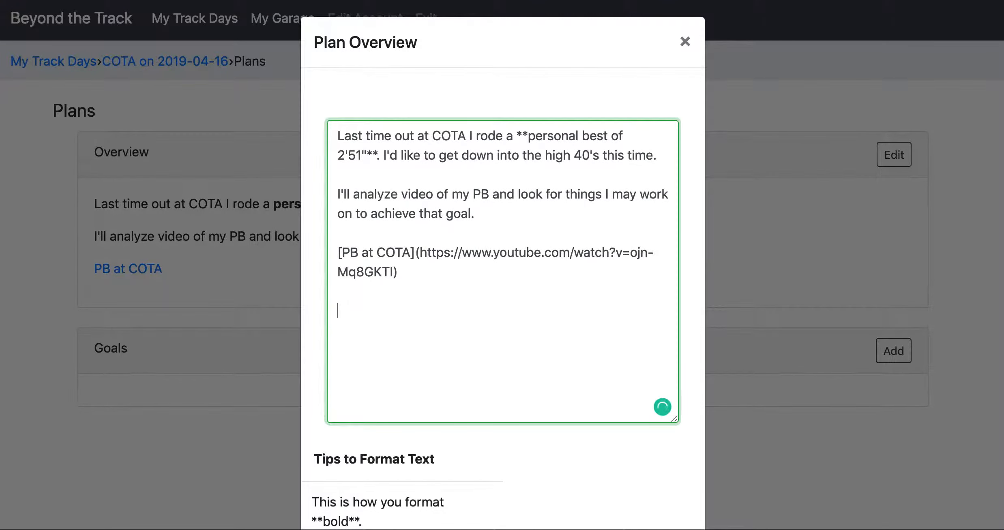
type("[]Track Map")
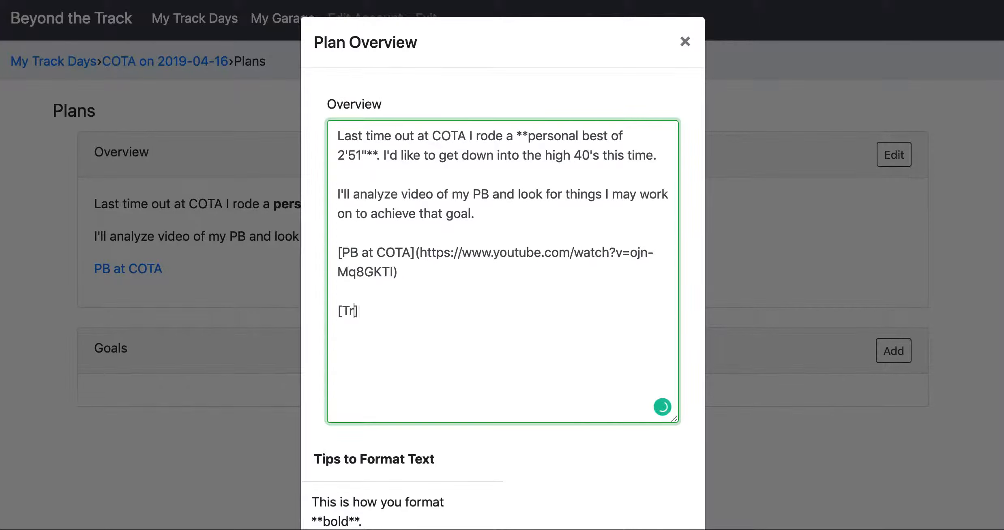
type("()")
key("Left")
key("ctrl+v")
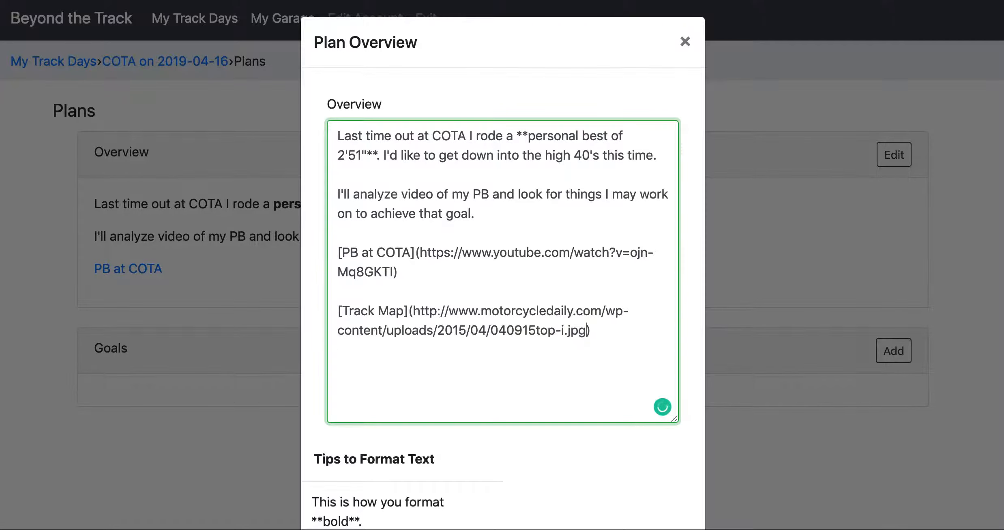
Save the plan overview, and test its "Track Map" link before returning to the Plans page.
scroll(541, 343, "down", 1)
scroll(541, 343, "down", 15)
left_click(664, 468)
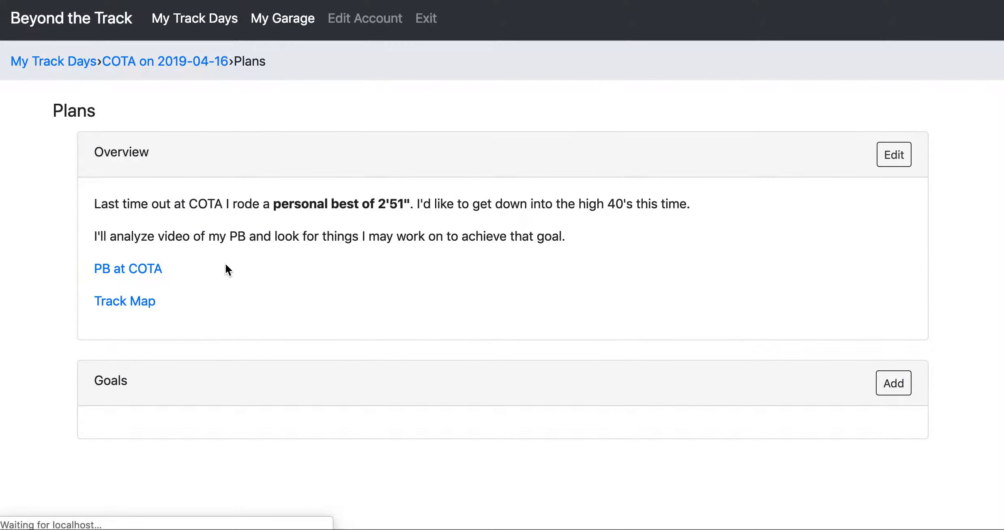
left_click(122, 308)
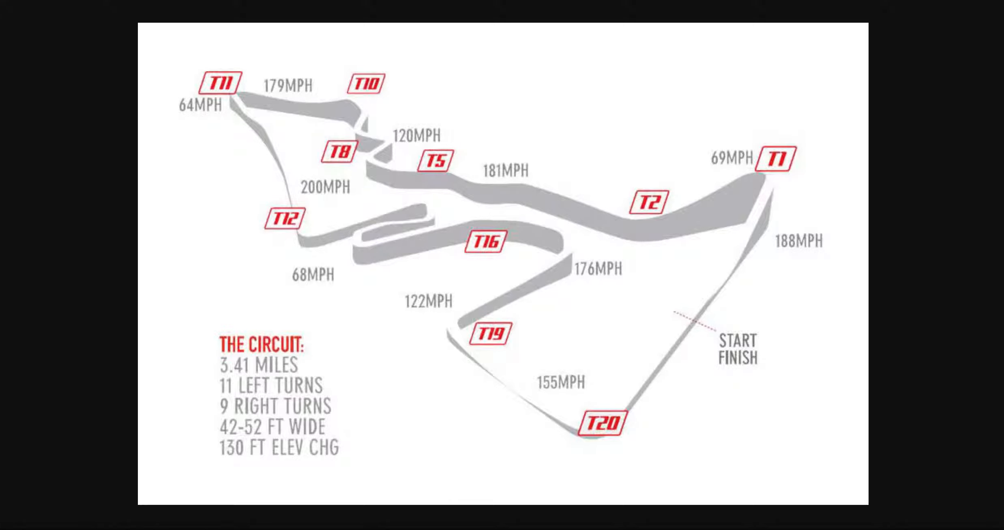
key("super+Left")
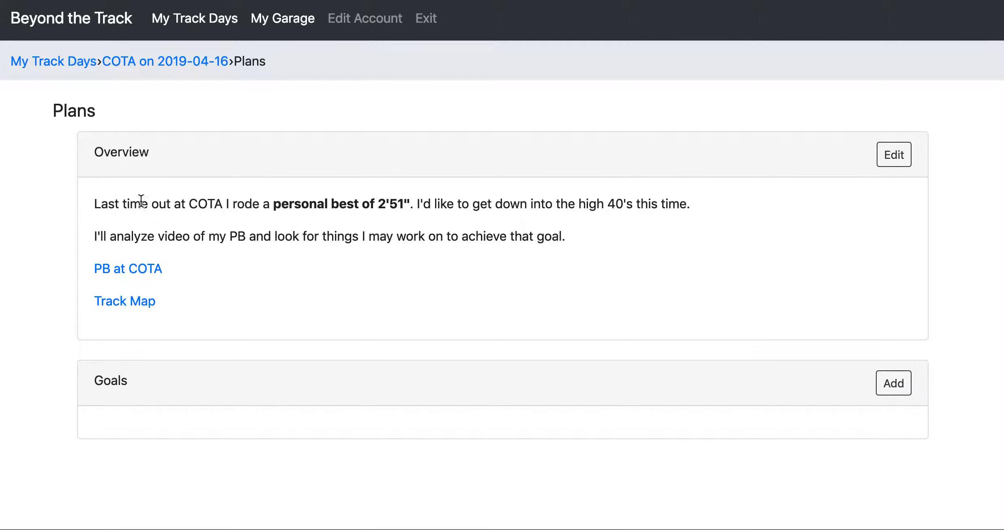
left_click_drag(92, 205, 305, 306)
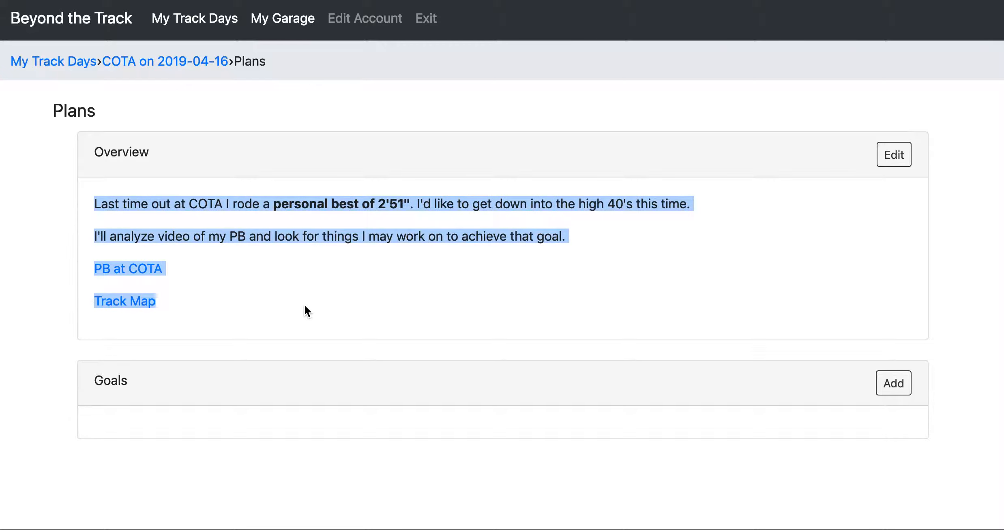
left_click(304, 306)
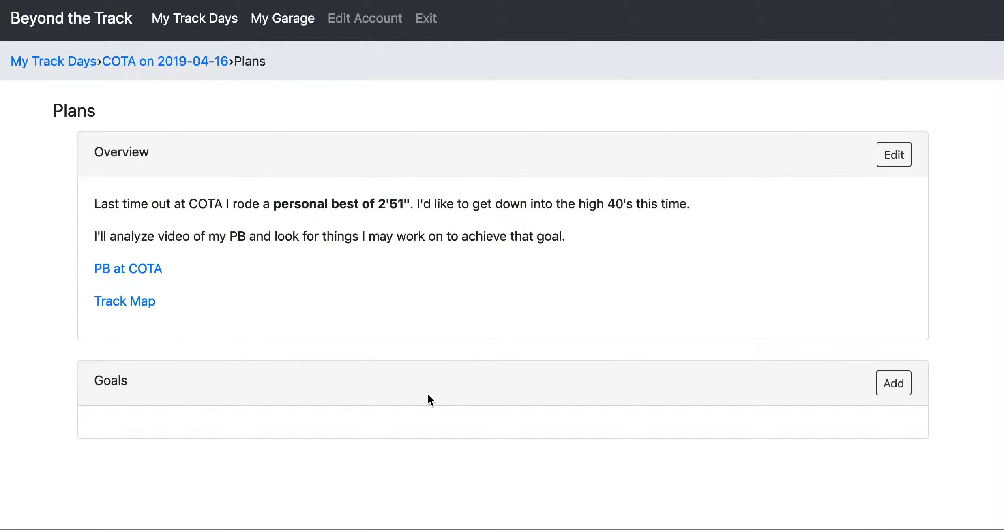
Add a goal with the focus "Carry more speed through corners" to the plan and save it.
left_click(903, 383)
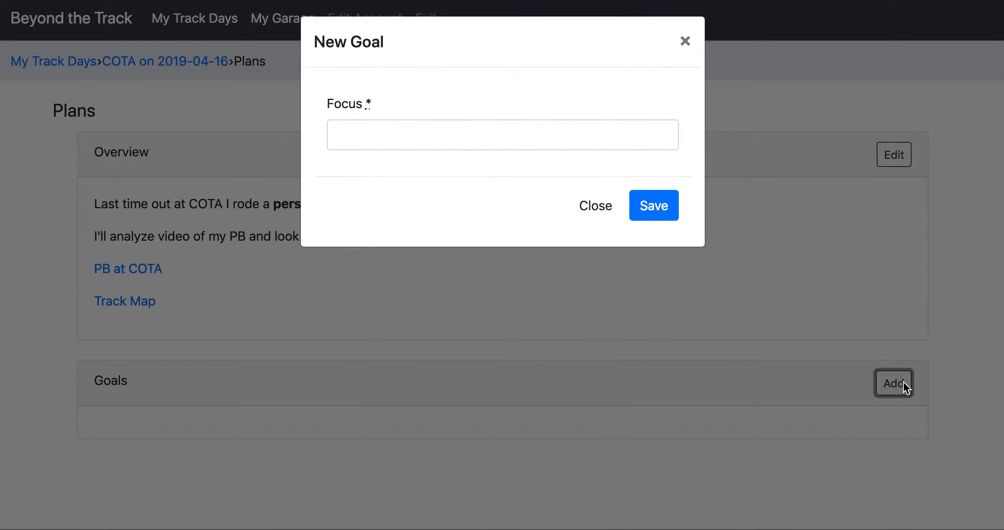
left_click(359, 130)
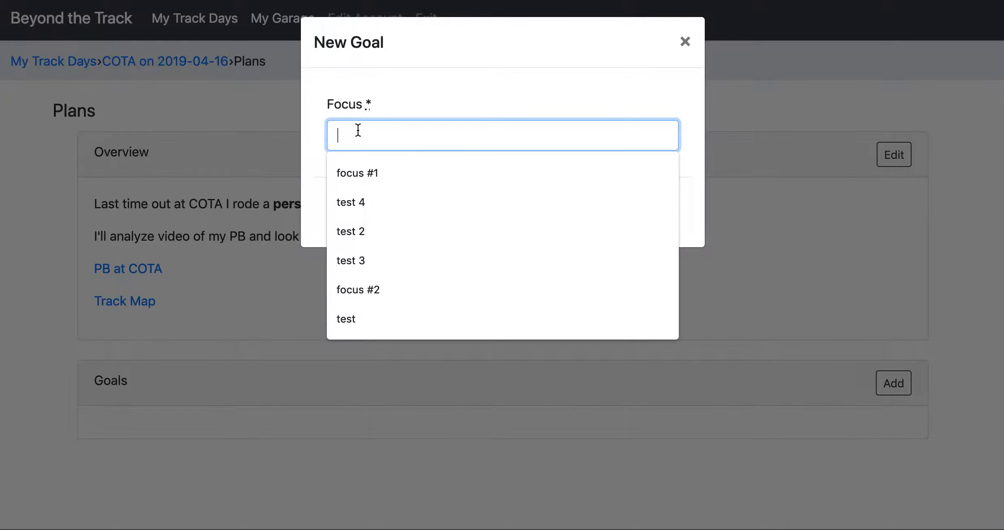
type("Carry mo")
key("Down")
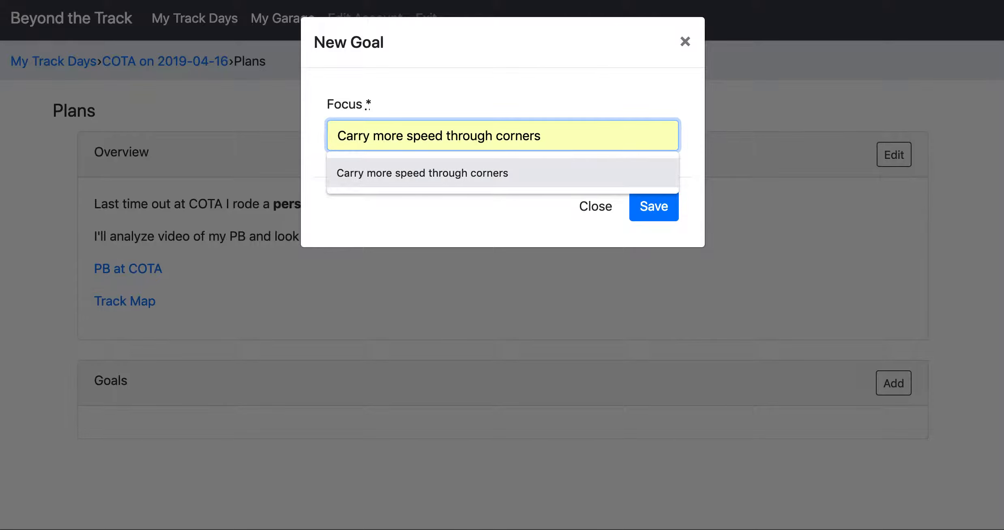
key("Return")
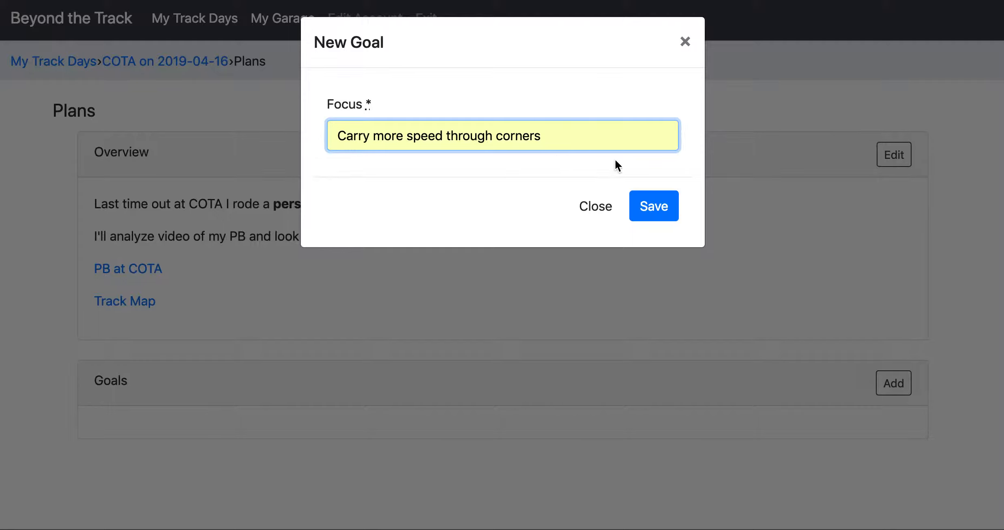
left_click(650, 205)
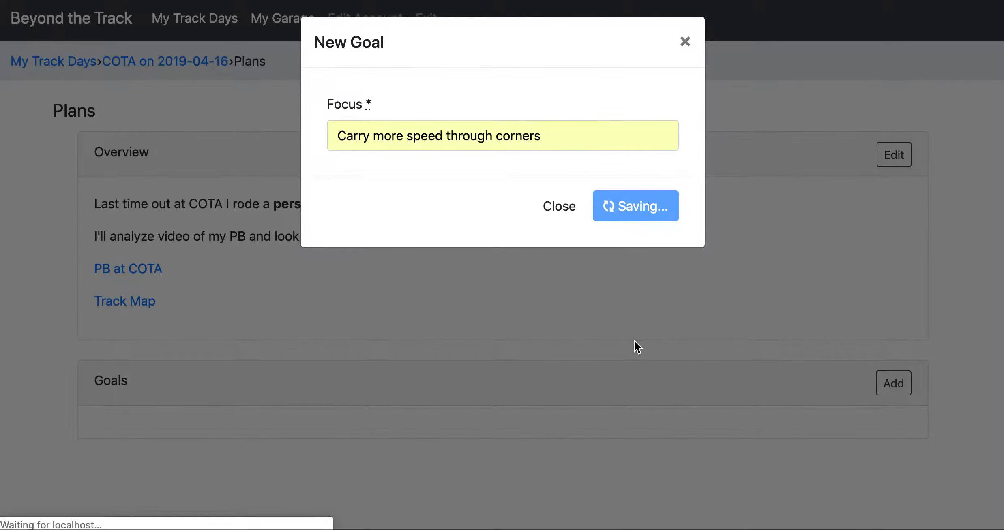
Add a second goal with the focus "Brake deeper into corners" to the plan, save it and review the goals.
scroll(635, 341, "down", 5)
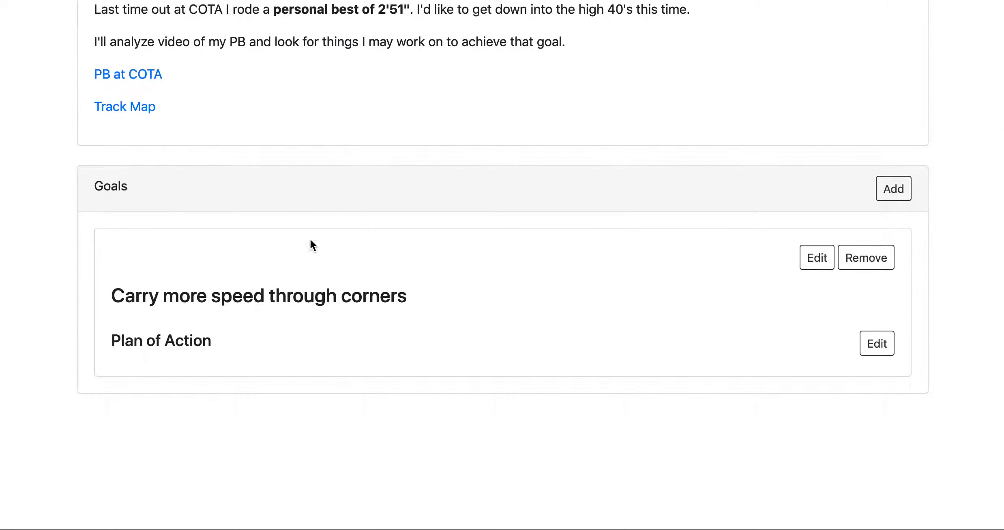
left_click(892, 188)
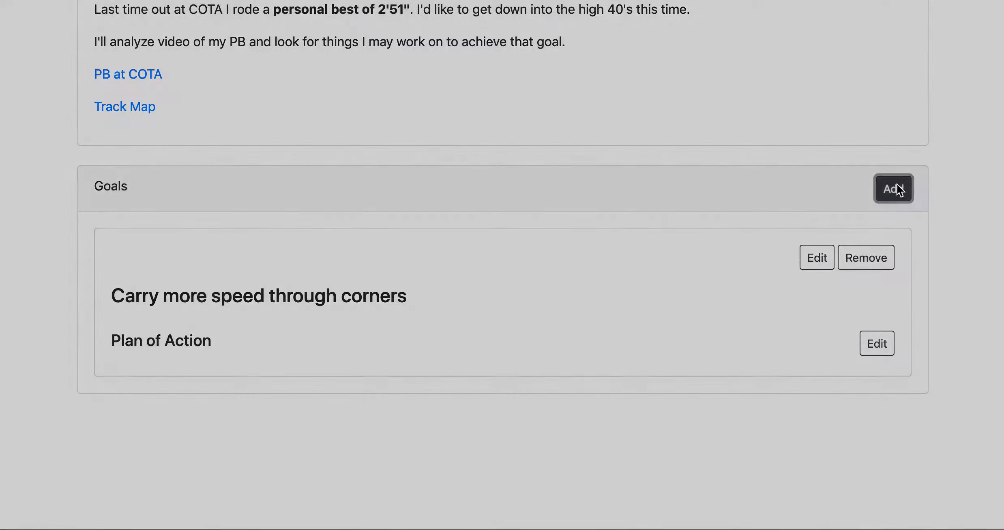
left_click(399, 137)
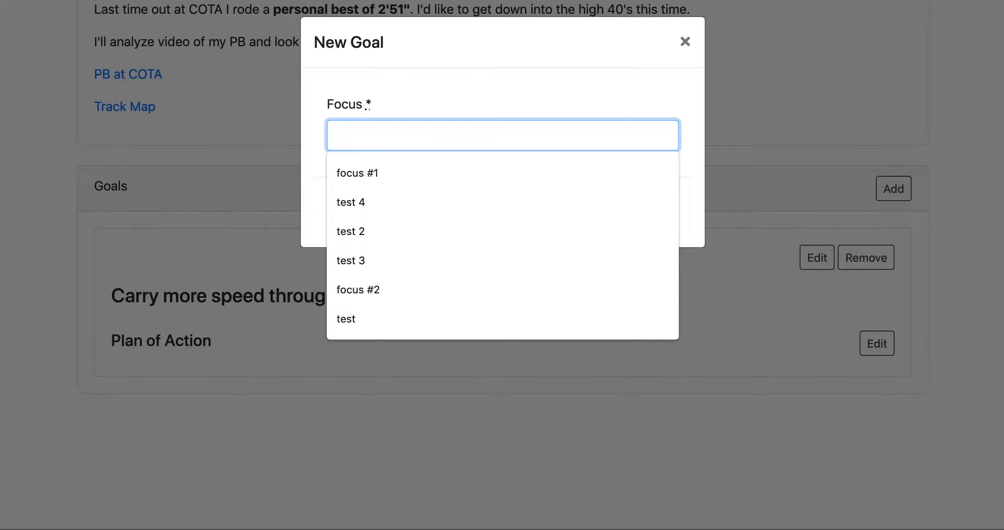
type("Brake")
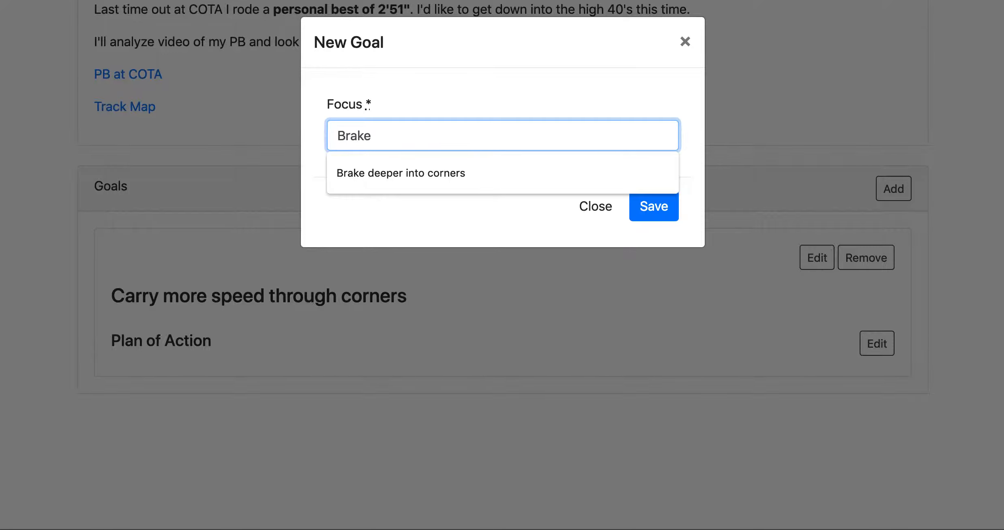
key("Down")
key("Return")
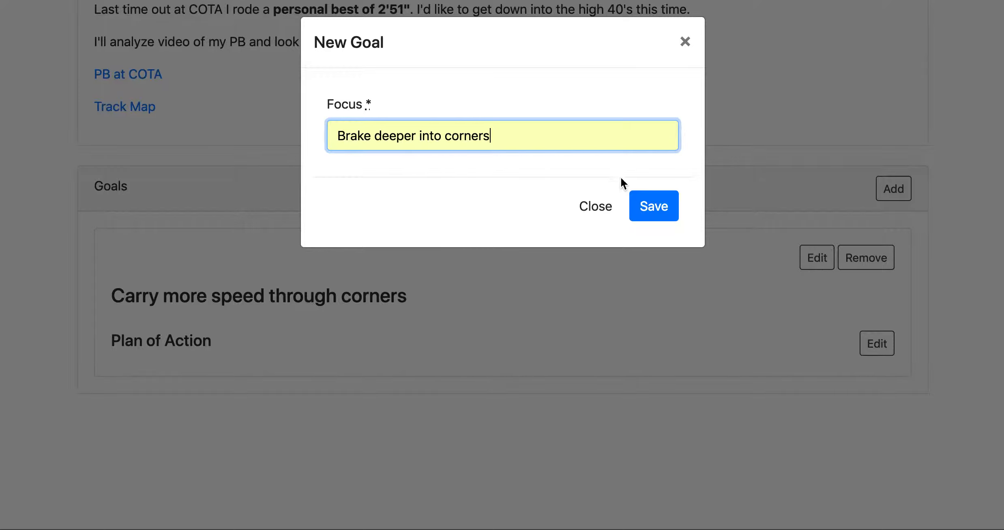
left_click(650, 207)
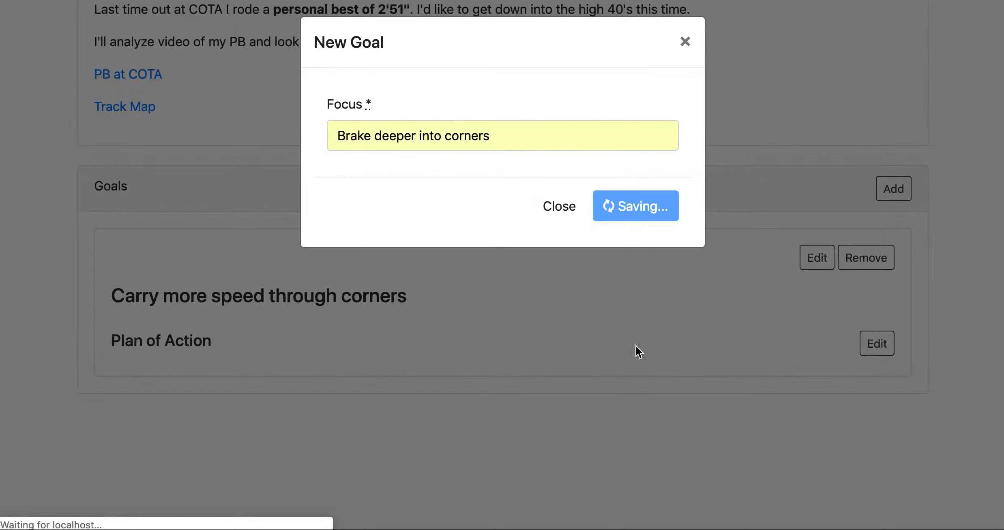
scroll(624, 389, "down", 5)
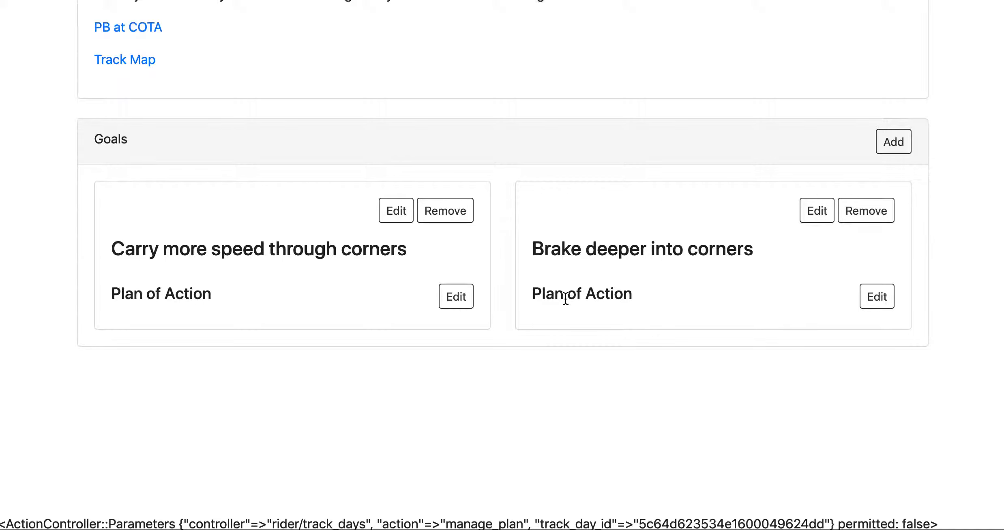
scroll(566, 298, "up", 3)
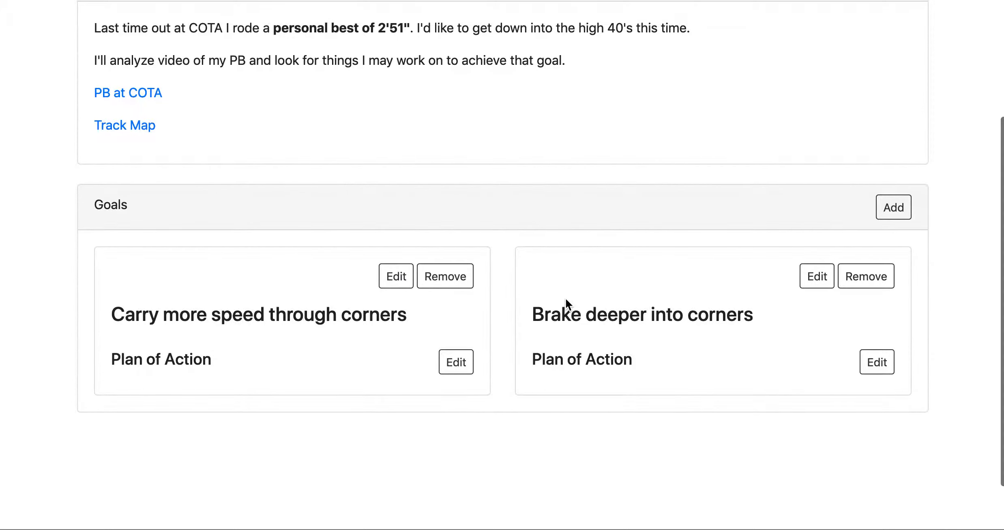